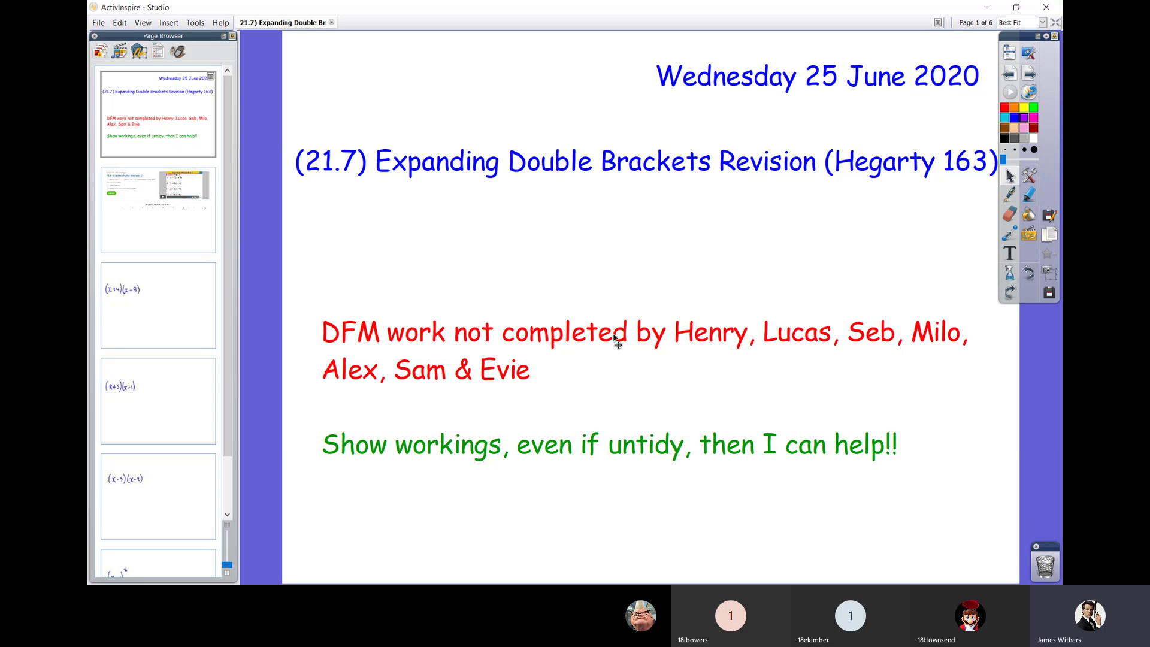
# Advance two pages past the Hegarty Maths page to page 3 showing (x+4)(x+8).
pyautogui.click(1034, 73)
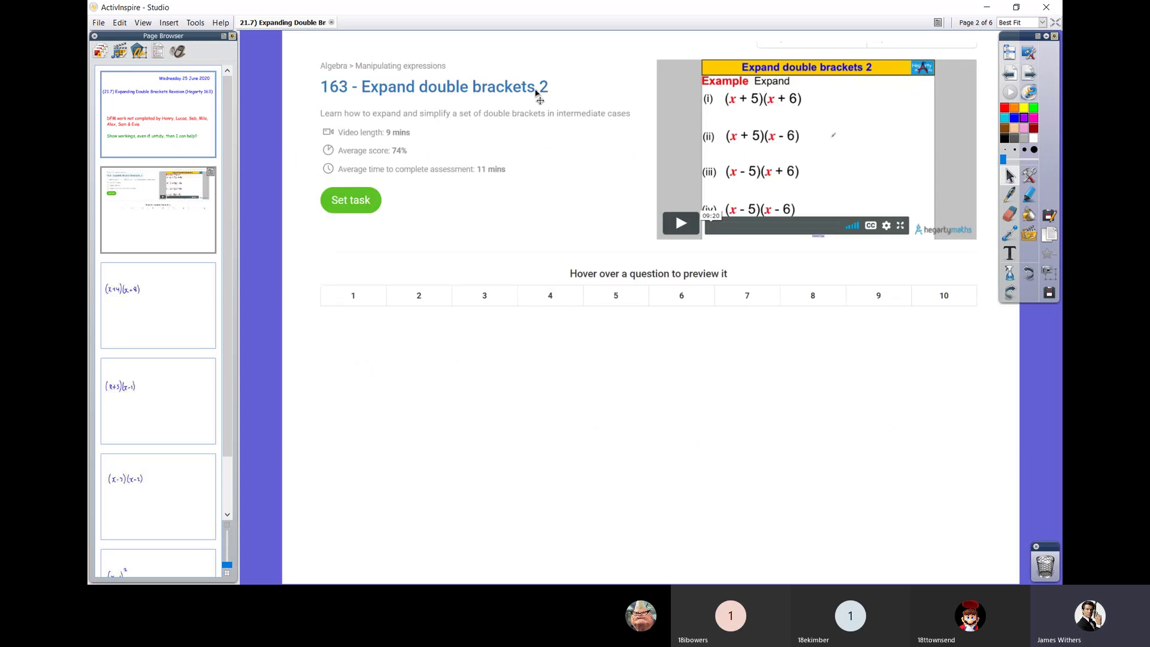
pyautogui.click(1030, 73)
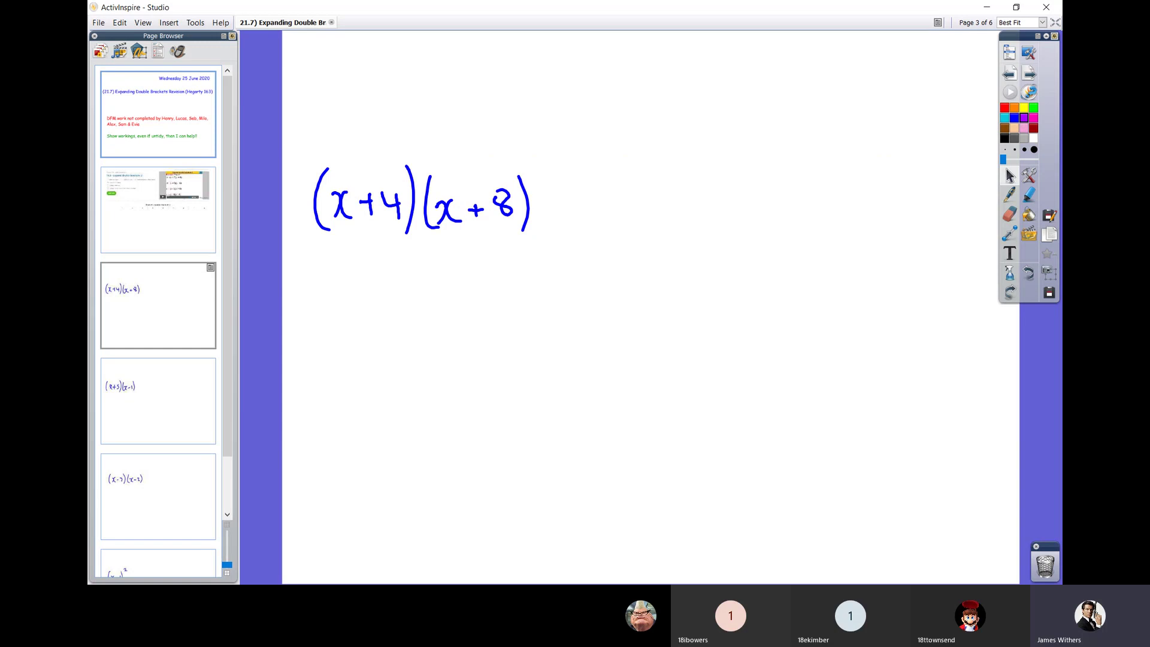
# Draw red linking arcs and write the first terms x² + 8x under (x+4)(x+8).
pyautogui.click(1027, 124)
pyautogui.moveTo(341, 177)
pyautogui.mouseDown()
pyautogui.moveTo(410, 133)
pyautogui.moveTo(449, 179)
pyautogui.mouseUp()
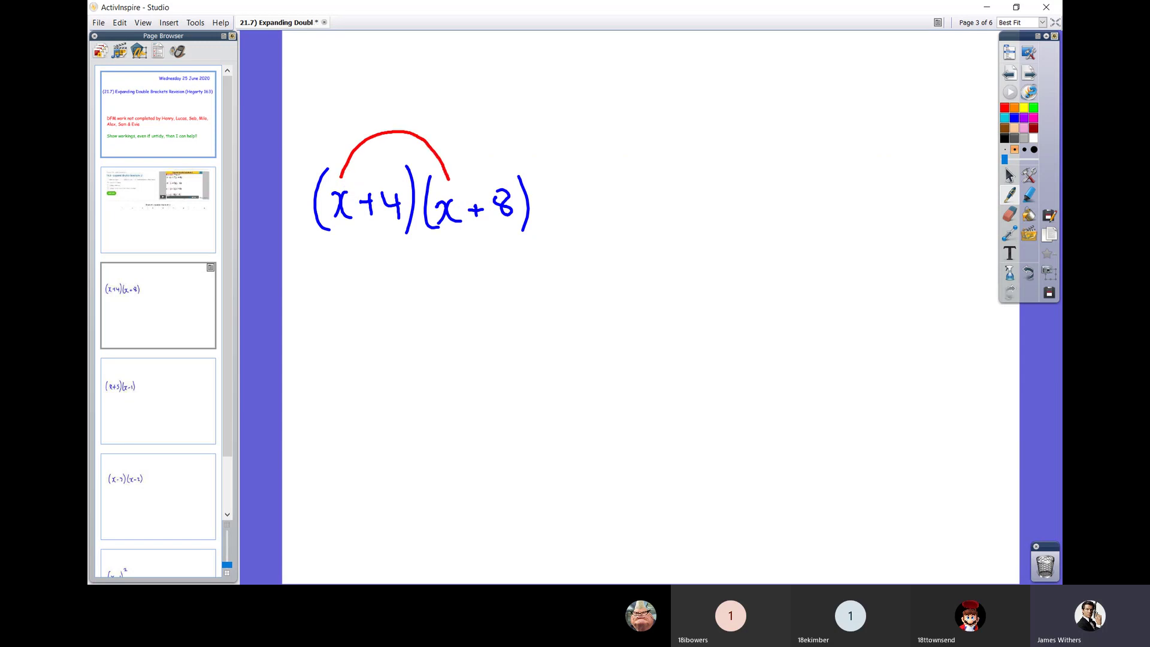
pyautogui.moveTo(313, 321); pyautogui.dragTo(320, 355)
pyautogui.moveTo(348, 316)
pyautogui.mouseDown()
pyautogui.moveTo(344, 354)
pyautogui.moveTo(372, 312)
pyautogui.mouseUp()
pyautogui.moveTo(340, 176)
pyautogui.mouseDown()
pyautogui.moveTo(349, 149)
pyautogui.moveTo(460, 99)
pyautogui.moveTo(487, 168)
pyautogui.mouseUp()
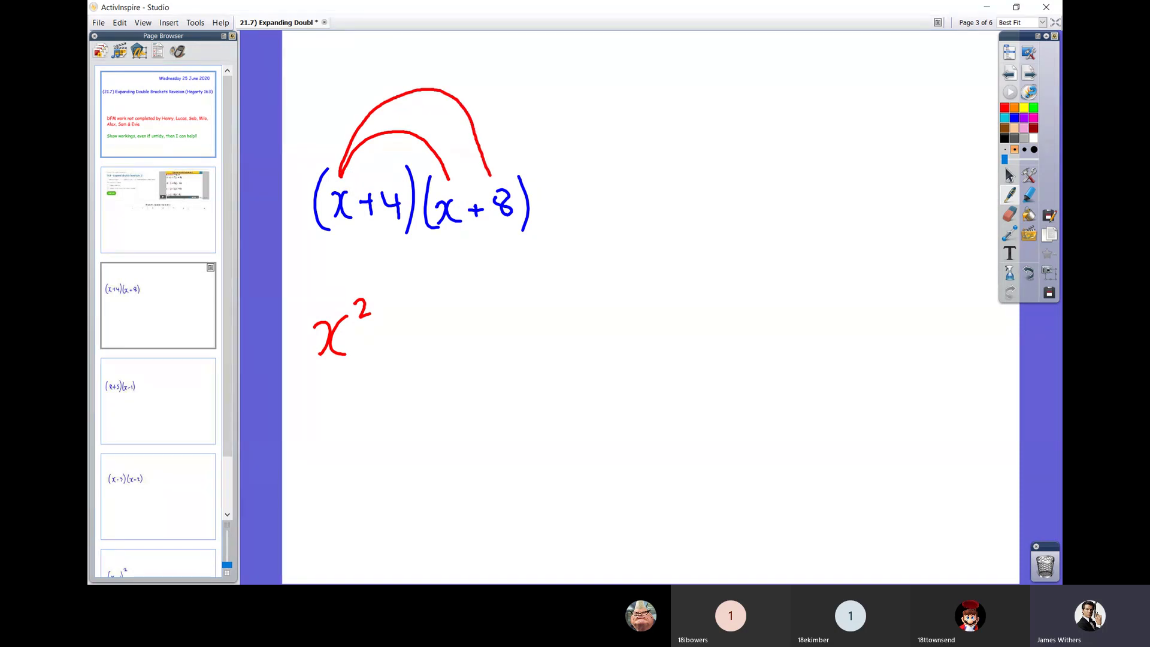
pyautogui.moveTo(380, 343); pyautogui.dragTo(406, 342)
pyautogui.moveTo(394, 328); pyautogui.dragTo(395, 362)
pyautogui.moveTo(434, 328); pyautogui.dragTo(451, 356)
pyautogui.moveTo(473, 331); pyautogui.dragTo(460, 355)
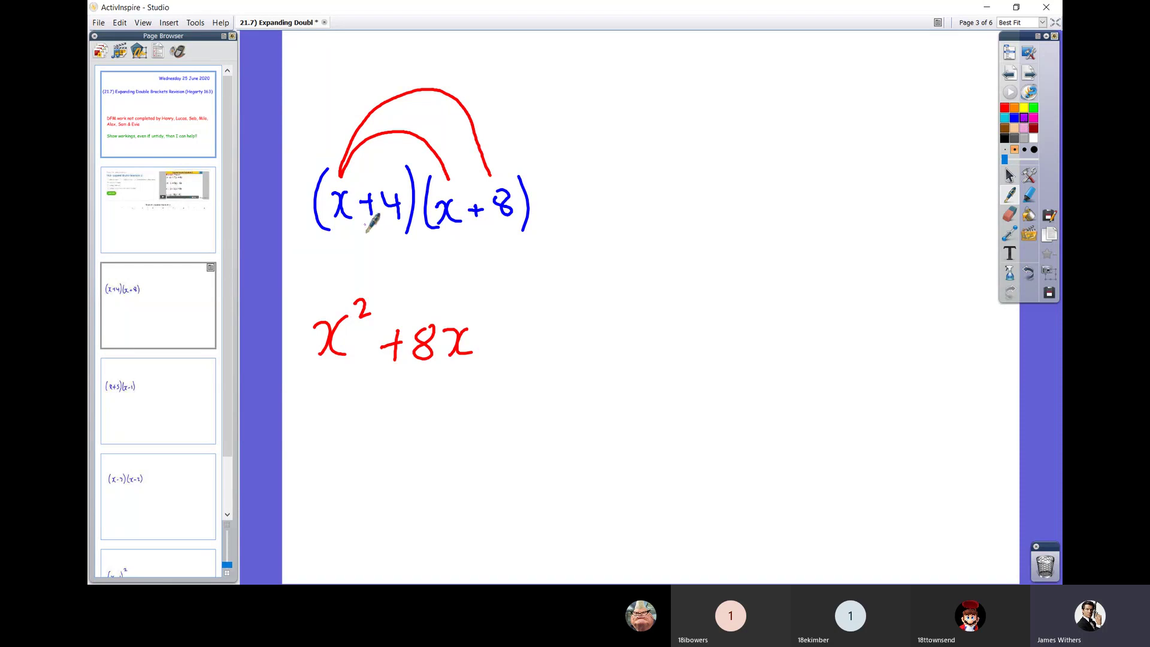
# Draw purple arcs from the 4 and write the remaining terms +4x + 32.
pyautogui.moveTo(384, 239)
pyautogui.mouseDown()
pyautogui.moveTo(414, 259)
pyautogui.moveTo(445, 236)
pyautogui.mouseUp()
pyautogui.moveTo(489, 343); pyautogui.dragTo(507, 342)
pyautogui.moveTo(498, 330); pyautogui.dragTo(499, 360)
pyautogui.moveTo(519, 325); pyautogui.dragTo(538, 362)
pyautogui.moveTo(568, 327); pyautogui.dragTo(569, 362)
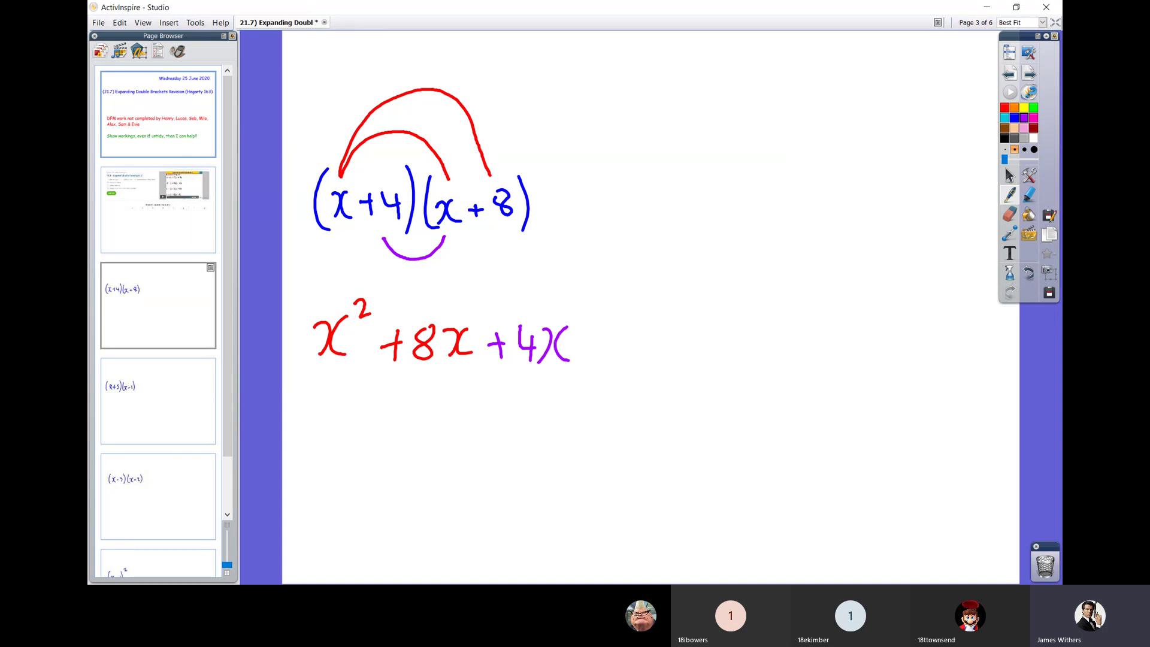
pyautogui.moveTo(384, 238)
pyautogui.mouseDown()
pyautogui.moveTo(454, 270)
pyautogui.moveTo(492, 231)
pyautogui.mouseUp()
pyautogui.moveTo(591, 346); pyautogui.dragTo(606, 345)
pyautogui.moveTo(599, 331); pyautogui.dragTo(600, 358)
pyautogui.moveTo(619, 327); pyautogui.dragTo(620, 358)
pyautogui.moveTo(643, 327); pyautogui.dragTo(661, 355)
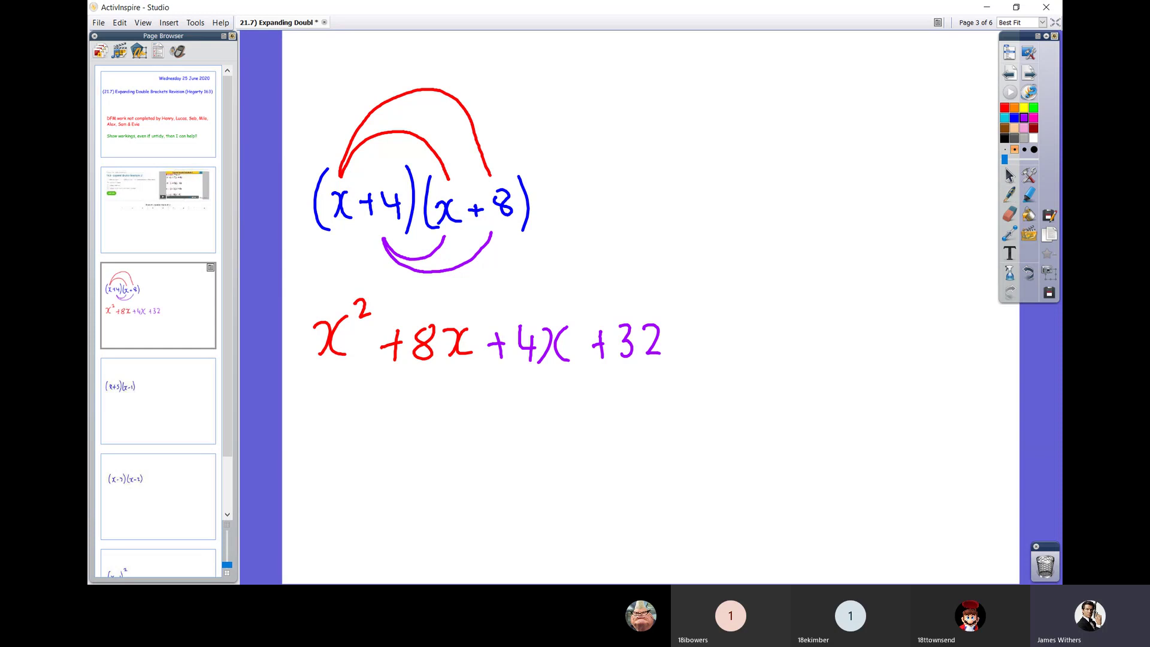
# In black, draw arrows carrying x² and +32 down into the simplified line.
pyautogui.click(1004, 140)
pyautogui.moveTo(334, 368); pyautogui.dragTo(332, 437)
pyautogui.moveTo(322, 411); pyautogui.dragTo(343, 409)
pyautogui.moveTo(306, 487)
pyautogui.mouseDown()
pyautogui.moveTo(313, 517)
pyautogui.moveTo(342, 521)
pyautogui.mouseUp()
pyautogui.moveTo(335, 474); pyautogui.dragTo(347, 488)
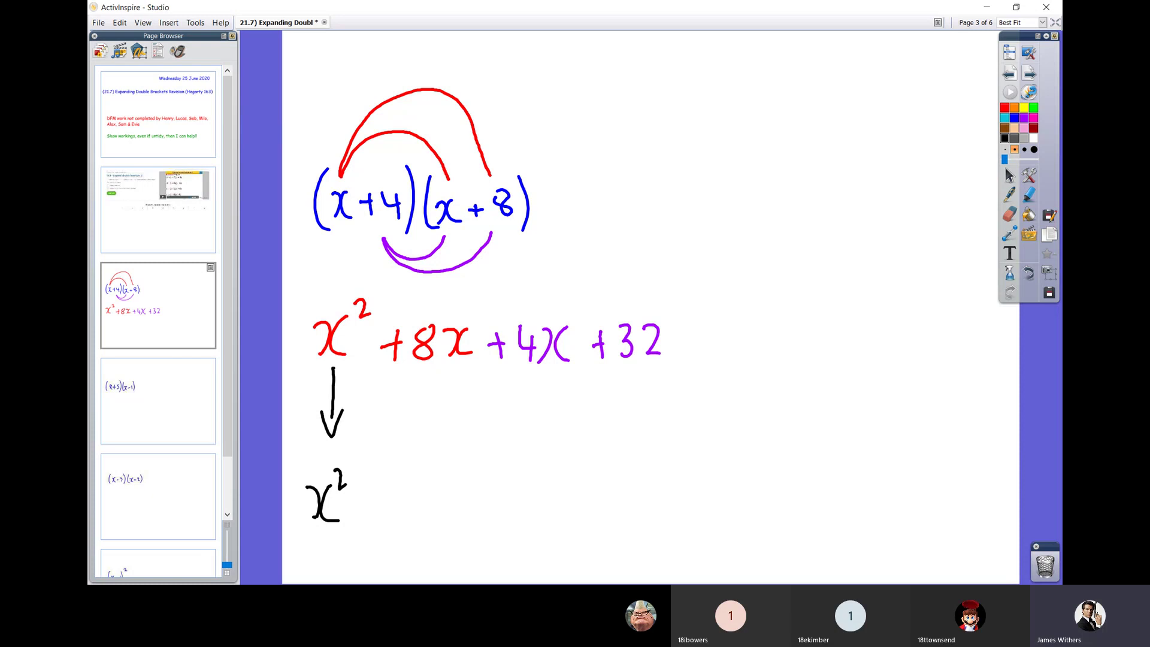
pyautogui.moveTo(627, 382)
pyautogui.mouseDown()
pyautogui.moveTo(629, 455)
pyautogui.moveTo(640, 431)
pyautogui.mouseUp()
pyautogui.moveTo(600, 500); pyautogui.dragTo(616, 499)
pyautogui.moveTo(608, 487); pyautogui.dragTo(608, 514)
pyautogui.moveTo(621, 483)
pyautogui.mouseDown()
pyautogui.moveTo(621, 514)
pyautogui.moveTo(661, 510)
pyautogui.mouseUp()
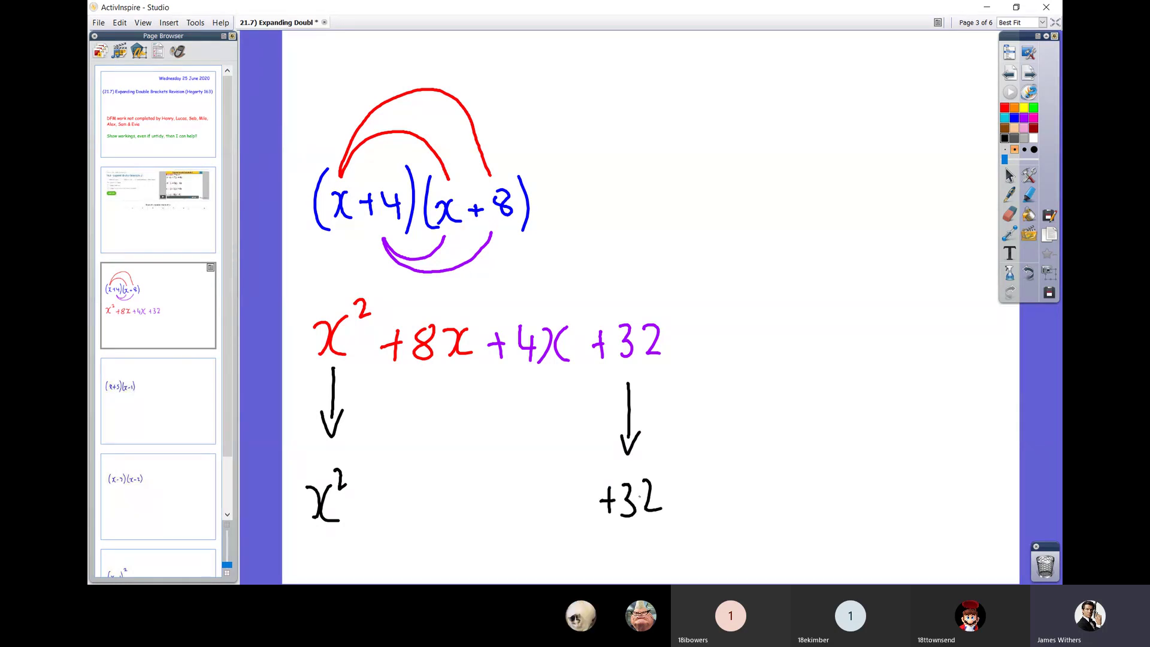
# Group +8x and +4x with a brace and write the combined middle term +12x.
pyautogui.moveTo(398, 373)
pyautogui.mouseDown()
pyautogui.moveTo(490, 391)
pyautogui.moveTo(576, 369)
pyautogui.mouseUp()
pyautogui.moveTo(488, 410); pyautogui.dragTo(488, 462)
pyautogui.moveTo(475, 441); pyautogui.dragTo(501, 440)
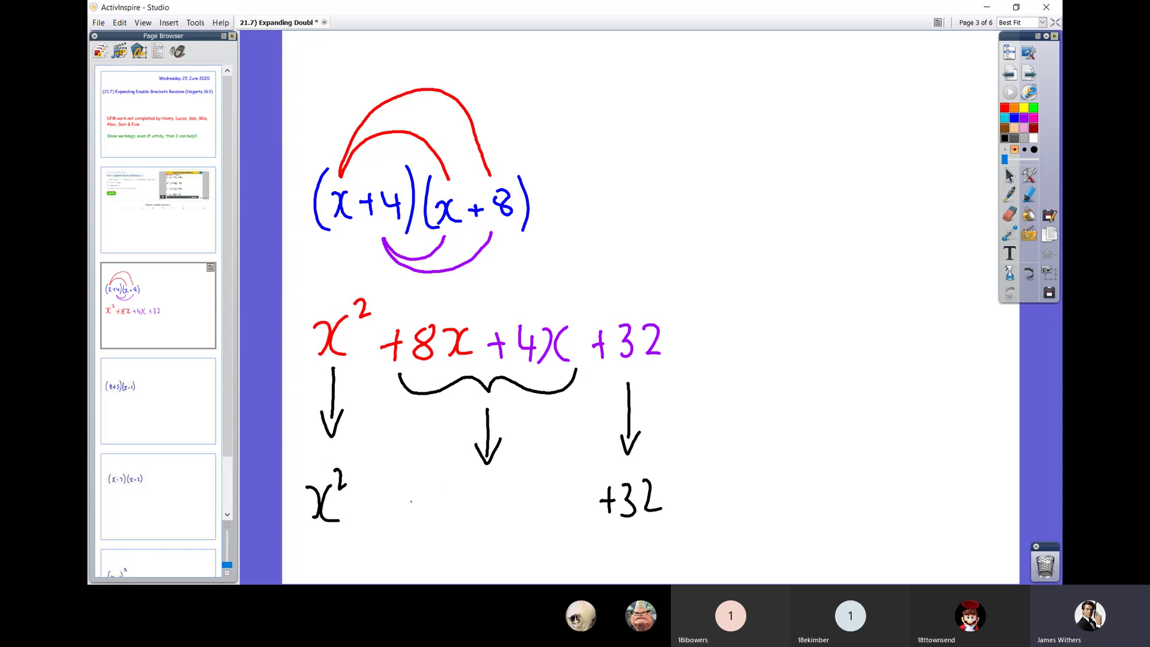
pyautogui.moveTo(404, 502)
pyautogui.mouseDown()
pyautogui.moveTo(423, 501)
pyautogui.moveTo(421, 517)
pyautogui.mouseUp()
pyautogui.moveTo(447, 497); pyautogui.dragTo(448, 518)
pyautogui.moveTo(461, 502)
pyautogui.mouseDown()
pyautogui.moveTo(469, 516)
pyautogui.moveTo(506, 520)
pyautogui.mouseUp()
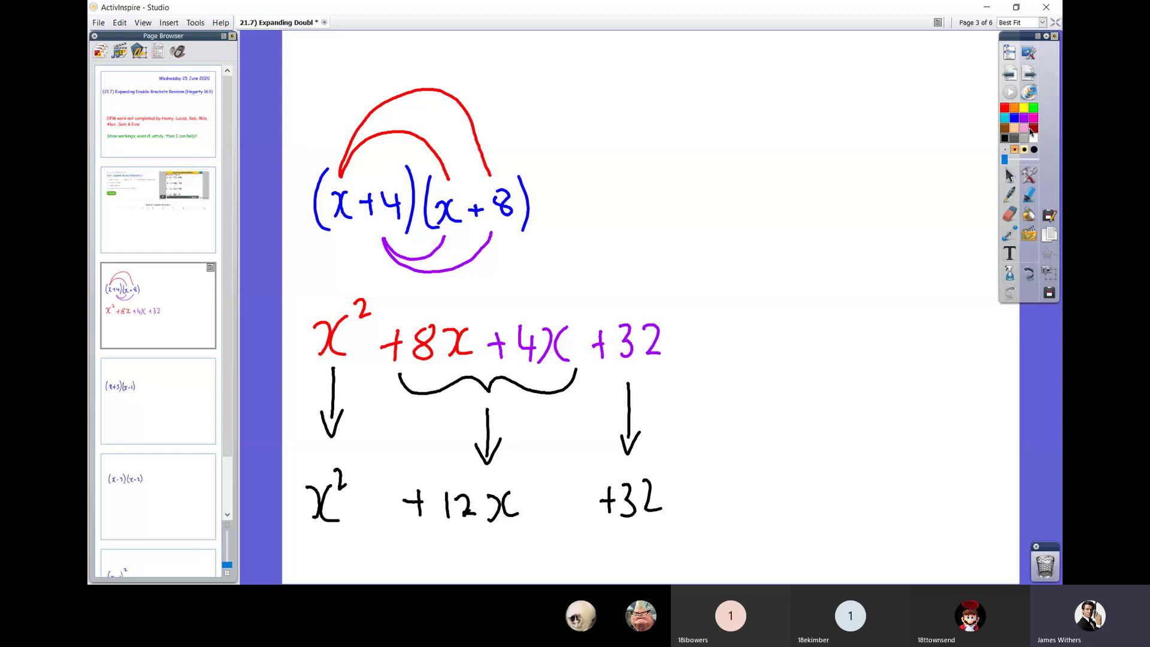
# On the (x+5)(x−1) page, write x² − x in red with linking arcs.
pyautogui.click(1028, 72)
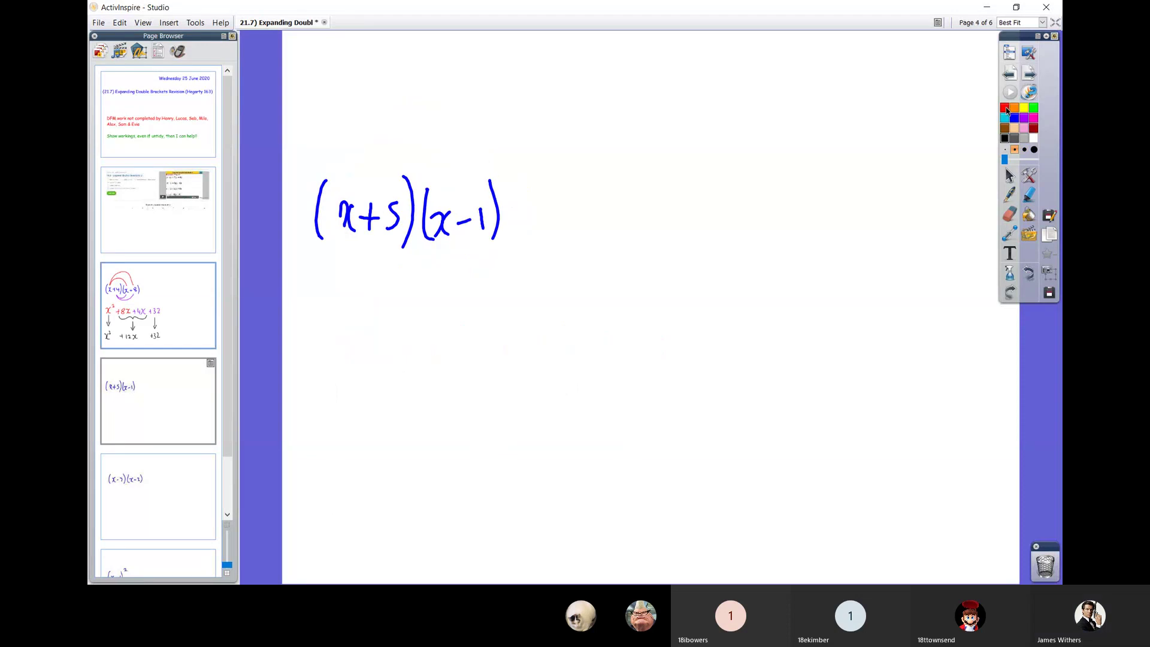
pyautogui.moveTo(346, 195)
pyautogui.mouseDown()
pyautogui.moveTo(387, 149)
pyautogui.moveTo(441, 196)
pyautogui.mouseUp()
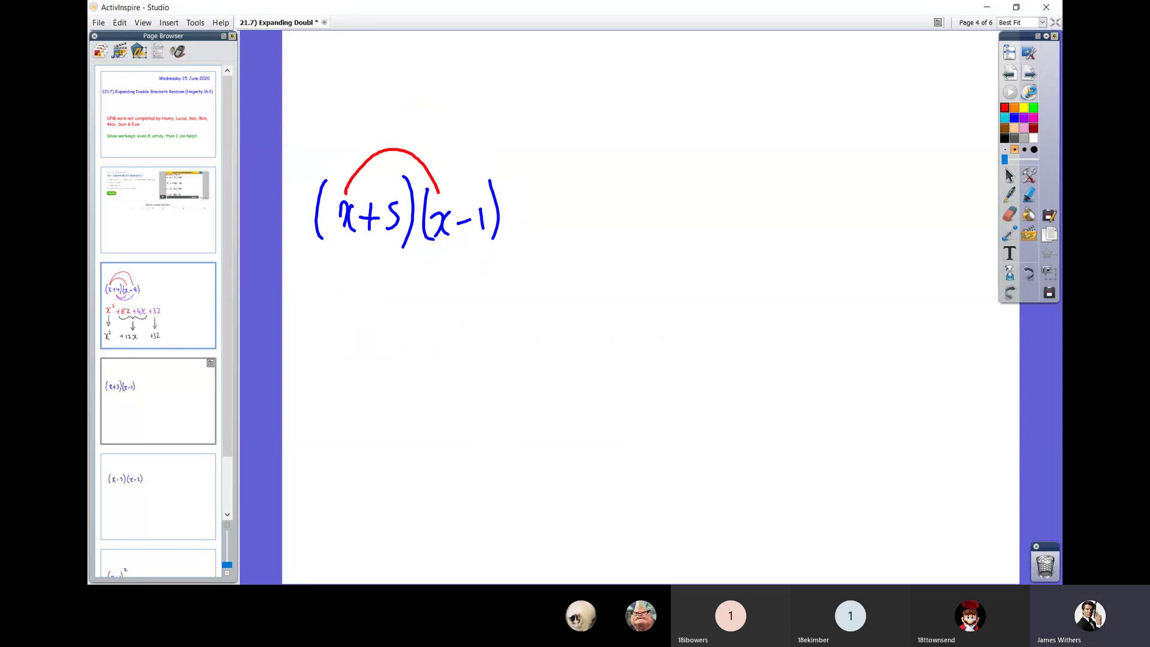
pyautogui.moveTo(349, 328); pyautogui.dragTo(358, 360)
pyautogui.moveTo(373, 329)
pyautogui.mouseDown()
pyautogui.moveTo(383, 362)
pyautogui.moveTo(401, 331)
pyautogui.mouseUp()
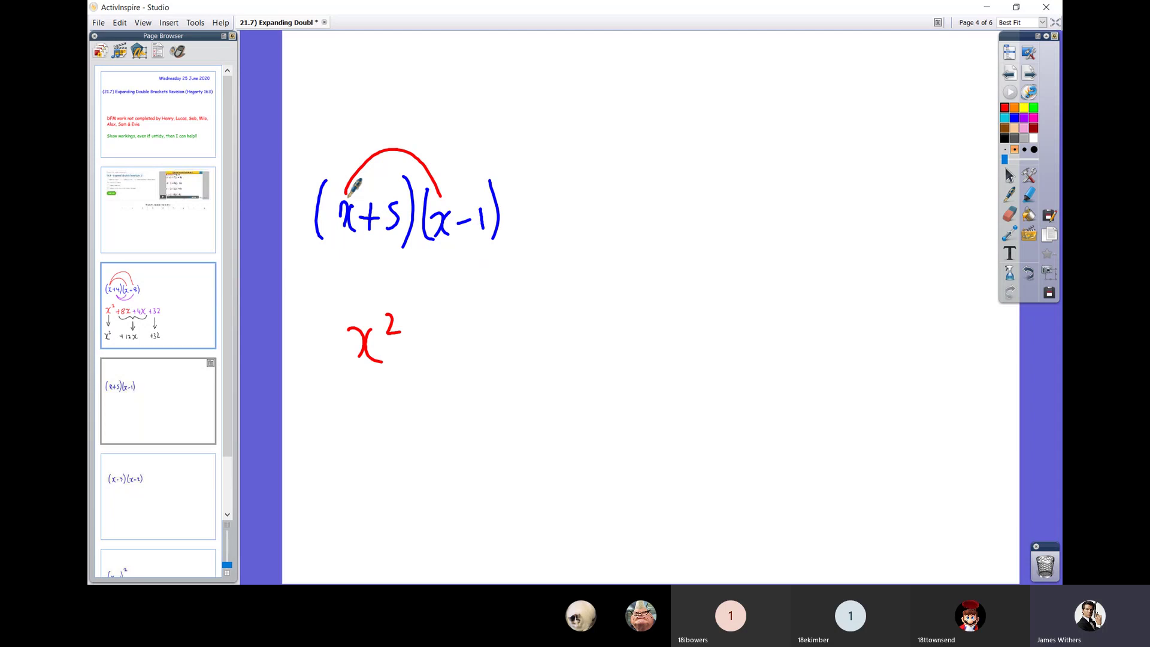
pyautogui.moveTo(346, 193)
pyautogui.mouseDown()
pyautogui.moveTo(352, 151)
pyautogui.moveTo(465, 176)
pyautogui.mouseUp()
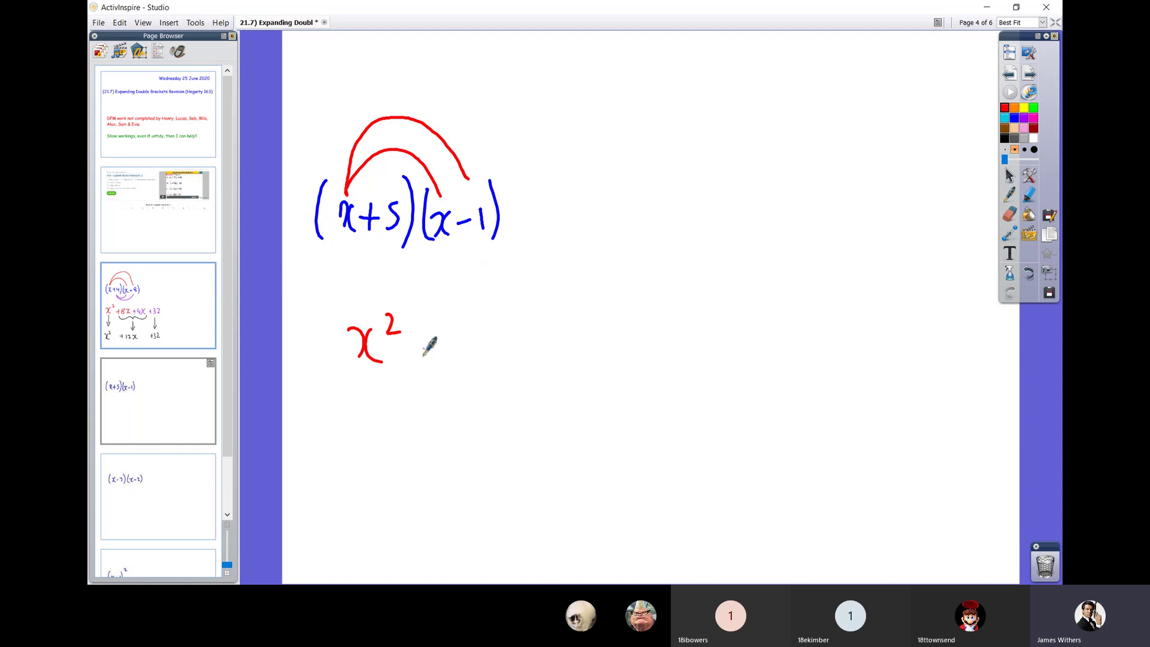
pyautogui.moveTo(414, 350); pyautogui.dragTo(473, 360)
# In purple, draw arcs from the 5 and write the terms +5x − 5.
pyautogui.click(1024, 117)
pyautogui.moveTo(376, 251)
pyautogui.mouseDown()
pyautogui.moveTo(400, 274)
pyautogui.moveTo(432, 244)
pyautogui.mouseUp()
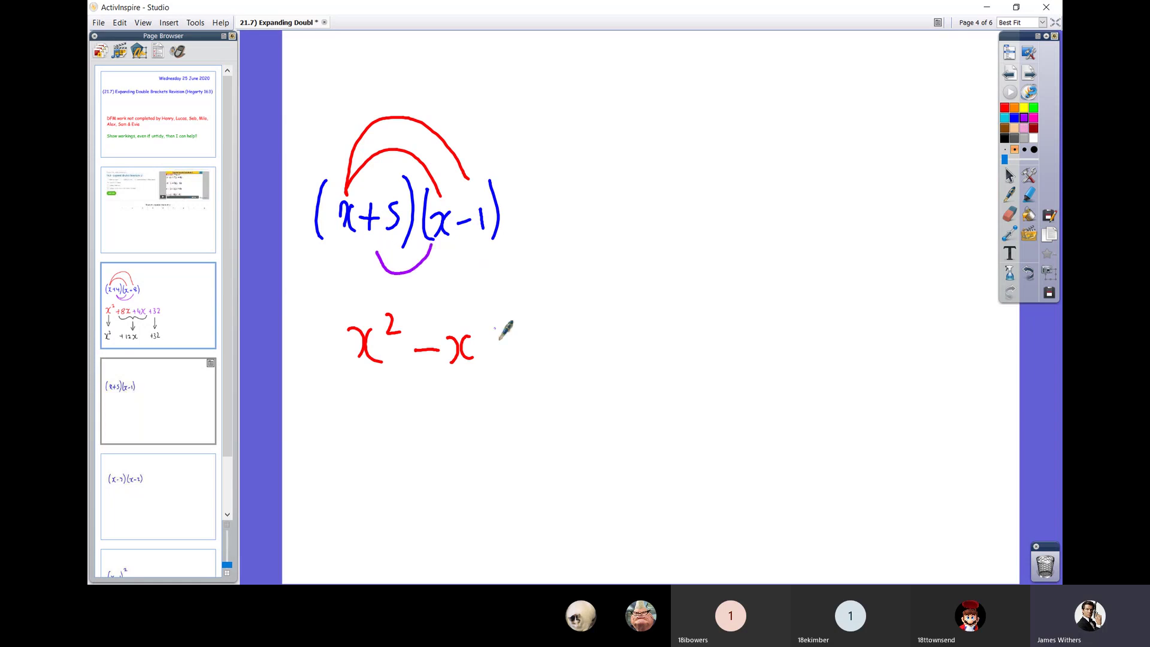
pyautogui.moveTo(490, 349); pyautogui.dragTo(509, 348)
pyautogui.moveTo(501, 337)
pyautogui.mouseDown()
pyautogui.moveTo(502, 362)
pyautogui.moveTo(519, 357)
pyautogui.mouseUp()
pyautogui.moveTo(544, 338)
pyautogui.mouseDown()
pyautogui.moveTo(546, 359)
pyautogui.moveTo(562, 359)
pyautogui.mouseUp()
pyautogui.moveTo(373, 252)
pyautogui.mouseDown()
pyautogui.moveTo(389, 277)
pyautogui.moveTo(465, 253)
pyautogui.mouseUp()
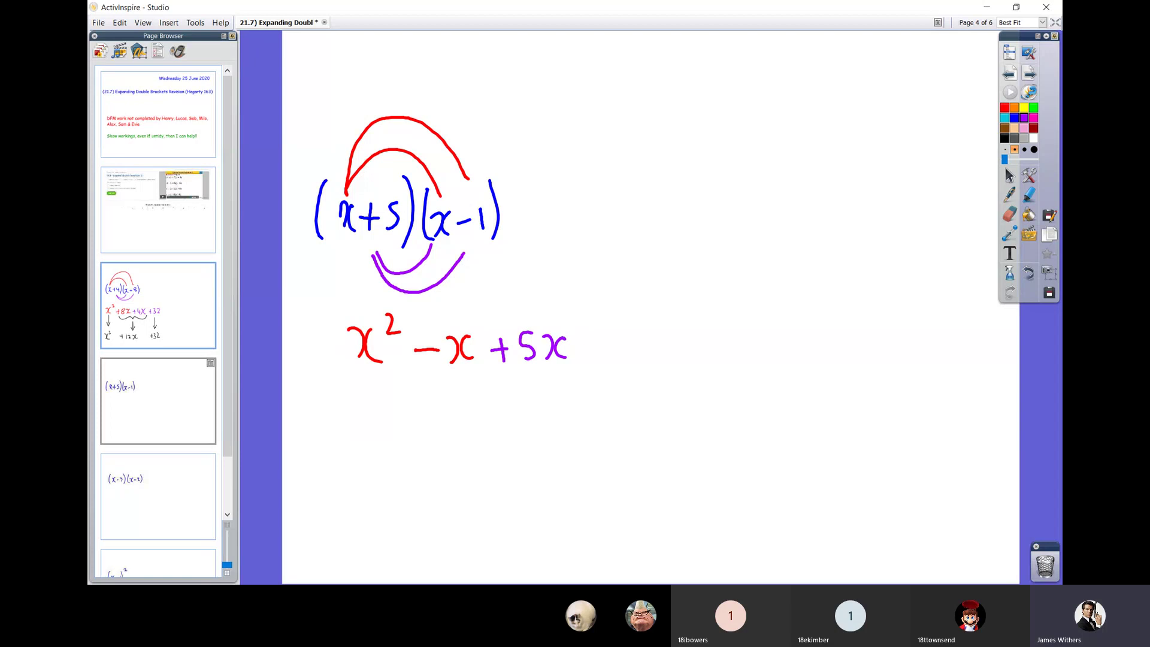
pyautogui.moveTo(585, 348); pyautogui.dragTo(619, 360)
# In black, underline −x and +5x and write the simplified answer x² + 4x − 5.
pyautogui.click(1005, 139)
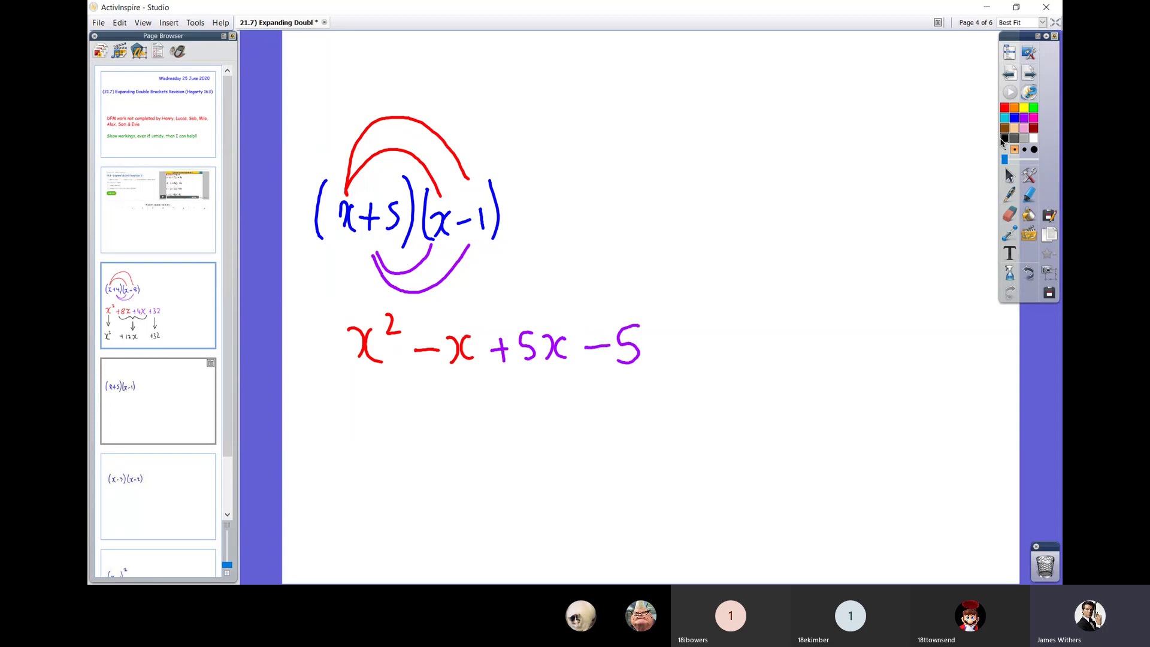
pyautogui.moveTo(409, 385); pyautogui.dragTo(568, 384)
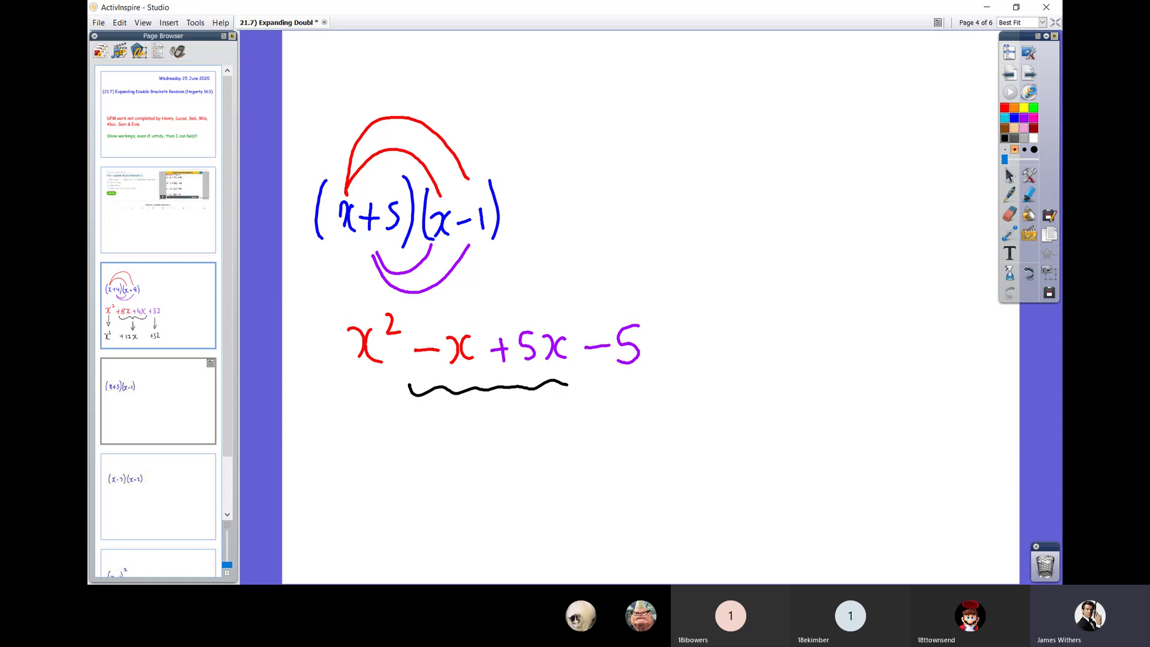
pyautogui.moveTo(347, 478)
pyautogui.mouseDown()
pyautogui.moveTo(350, 512)
pyautogui.moveTo(378, 517)
pyautogui.mouseUp()
pyautogui.moveTo(385, 461)
pyautogui.mouseDown()
pyautogui.moveTo(437, 499)
pyautogui.moveTo(430, 520)
pyautogui.mouseUp()
pyautogui.moveTo(455, 484)
pyautogui.mouseDown()
pyautogui.moveTo(451, 496)
pyautogui.moveTo(466, 507)
pyautogui.mouseUp()
pyautogui.moveTo(463, 493)
pyautogui.mouseDown()
pyautogui.moveTo(464, 523)
pyautogui.moveTo(480, 520)
pyautogui.mouseUp()
pyautogui.moveTo(496, 495)
pyautogui.mouseDown()
pyautogui.moveTo(505, 516)
pyautogui.moveTo(533, 502)
pyautogui.mouseUp()
pyautogui.moveTo(571, 479); pyautogui.dragTo(548, 515)
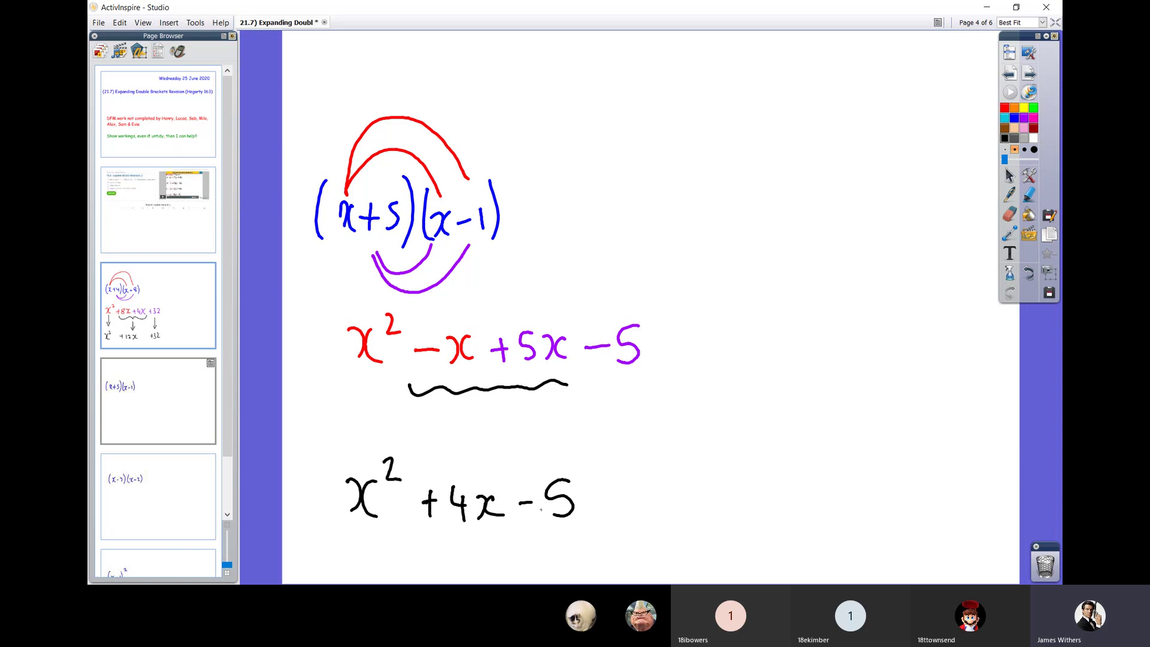
pyautogui.click(166, 409)
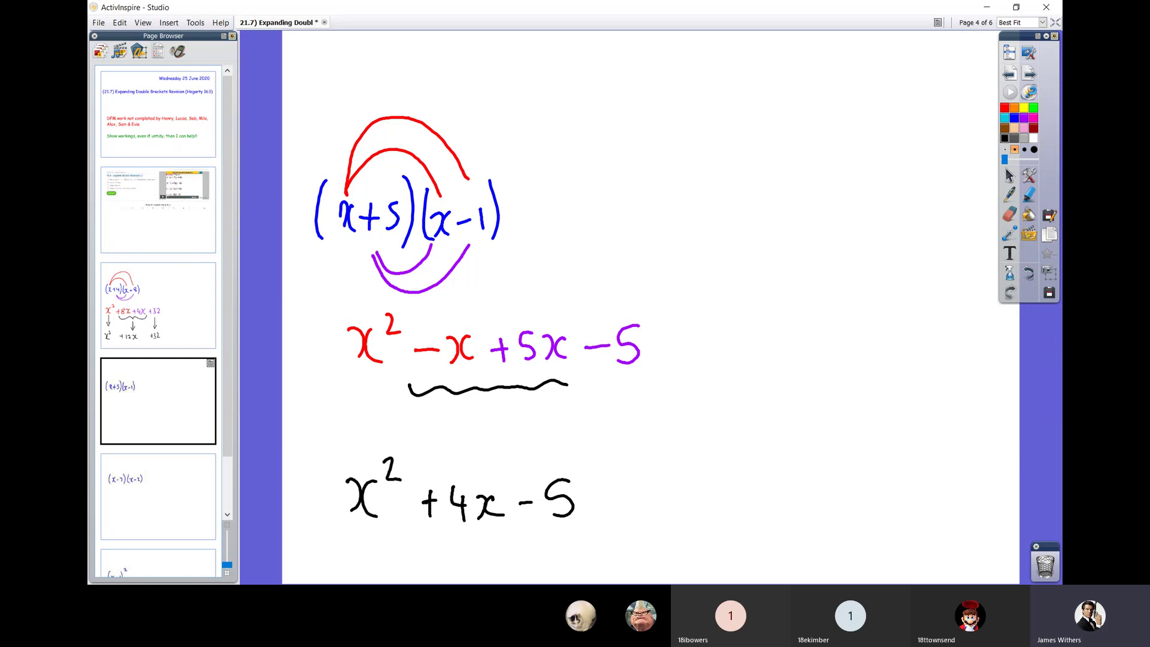
# On the (x−7)(x−2) page, write x² − 2x in red with linking arcs.
pyautogui.click(1029, 72)
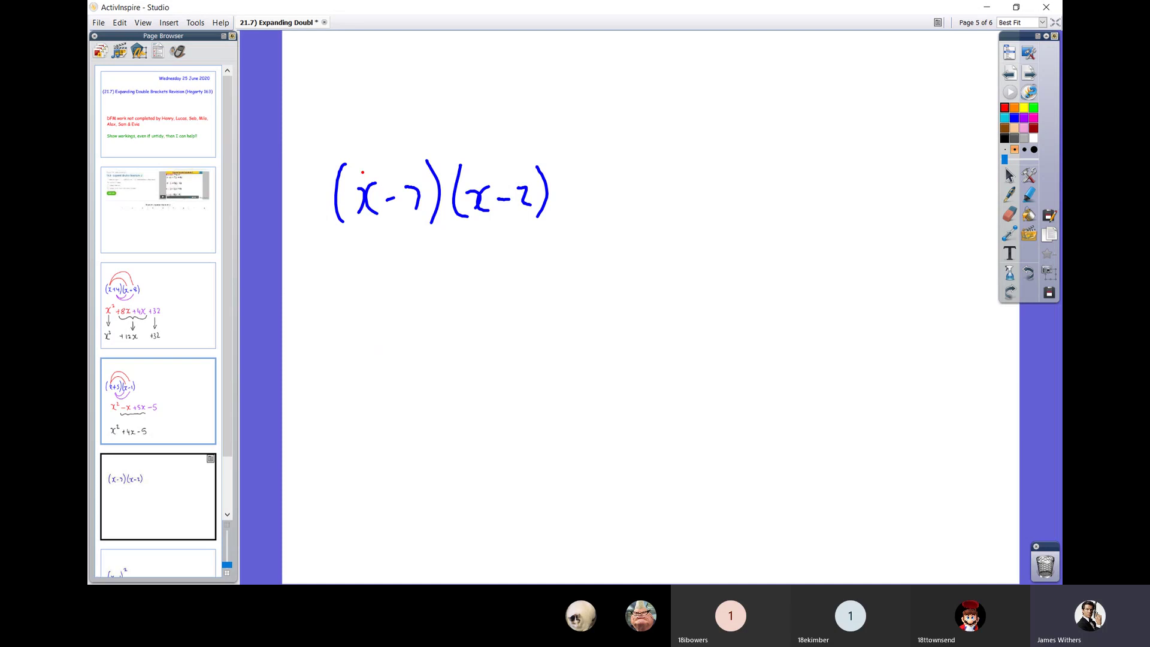
pyautogui.moveTo(363, 172)
pyautogui.mouseDown()
pyautogui.moveTo(419, 129)
pyautogui.moveTo(479, 179)
pyautogui.mouseUp()
pyautogui.moveTo(366, 320); pyautogui.dragTo(379, 353)
pyautogui.moveTo(394, 319)
pyautogui.mouseDown()
pyautogui.moveTo(401, 352)
pyautogui.moveTo(422, 318)
pyautogui.mouseUp()
pyautogui.moveTo(363, 170)
pyautogui.mouseDown()
pyautogui.moveTo(446, 97)
pyautogui.moveTo(511, 153)
pyautogui.mouseUp()
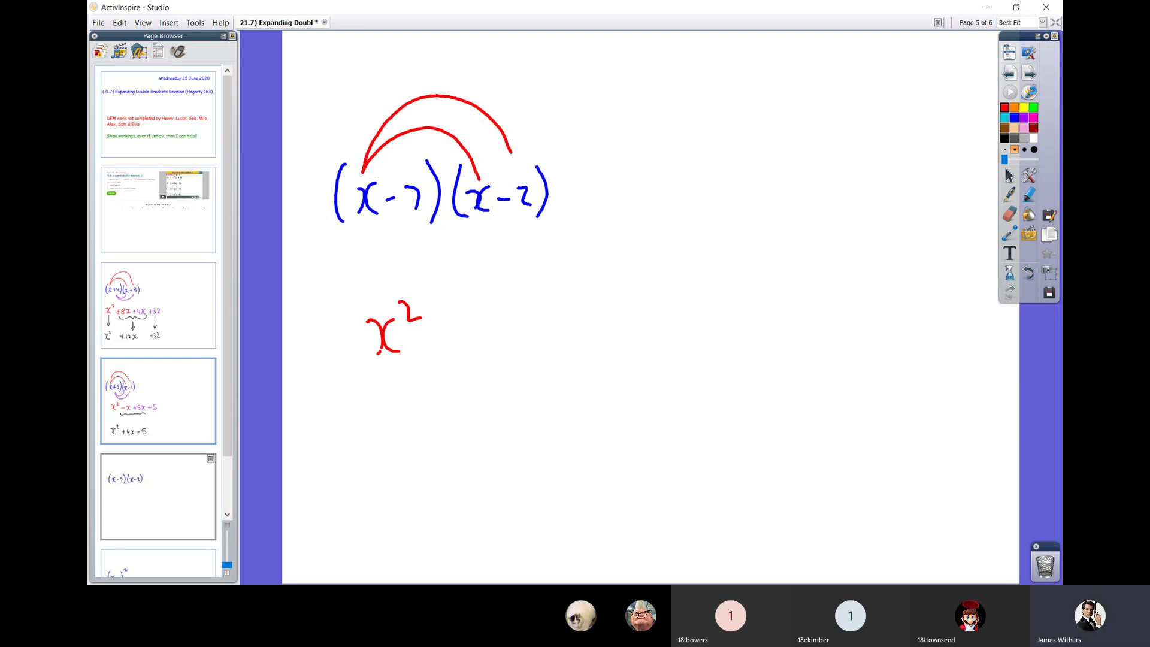
pyautogui.moveTo(426, 334); pyautogui.dragTo(447, 335)
pyautogui.moveTo(458, 327); pyautogui.dragTo(481, 346)
pyautogui.moveTo(487, 326); pyautogui.dragTo(490, 352)
pyautogui.moveTo(505, 324)
pyautogui.mouseDown()
pyautogui.moveTo(498, 344)
pyautogui.moveTo(517, 350)
pyautogui.mouseUp()
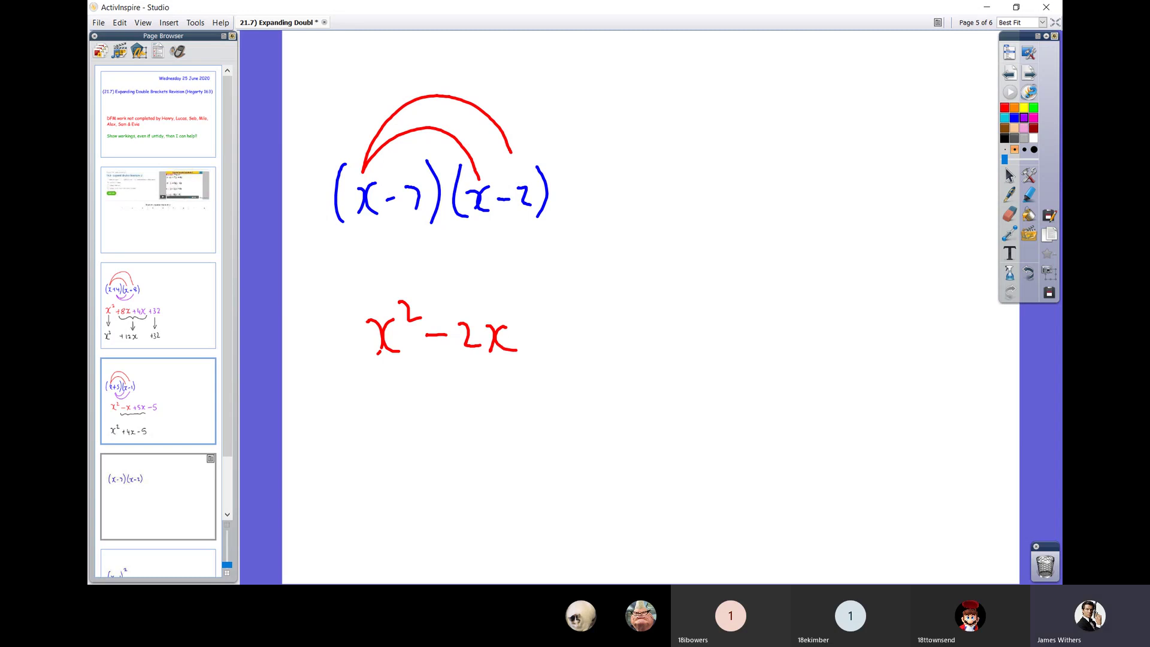
# Draw purple arcs from the −7 and write the terms −7x + 14.
pyautogui.moveTo(398, 219)
pyautogui.mouseDown()
pyautogui.moveTo(401, 233)
pyautogui.moveTo(474, 220)
pyautogui.mouseUp()
pyautogui.moveTo(533, 339); pyautogui.dragTo(601, 349)
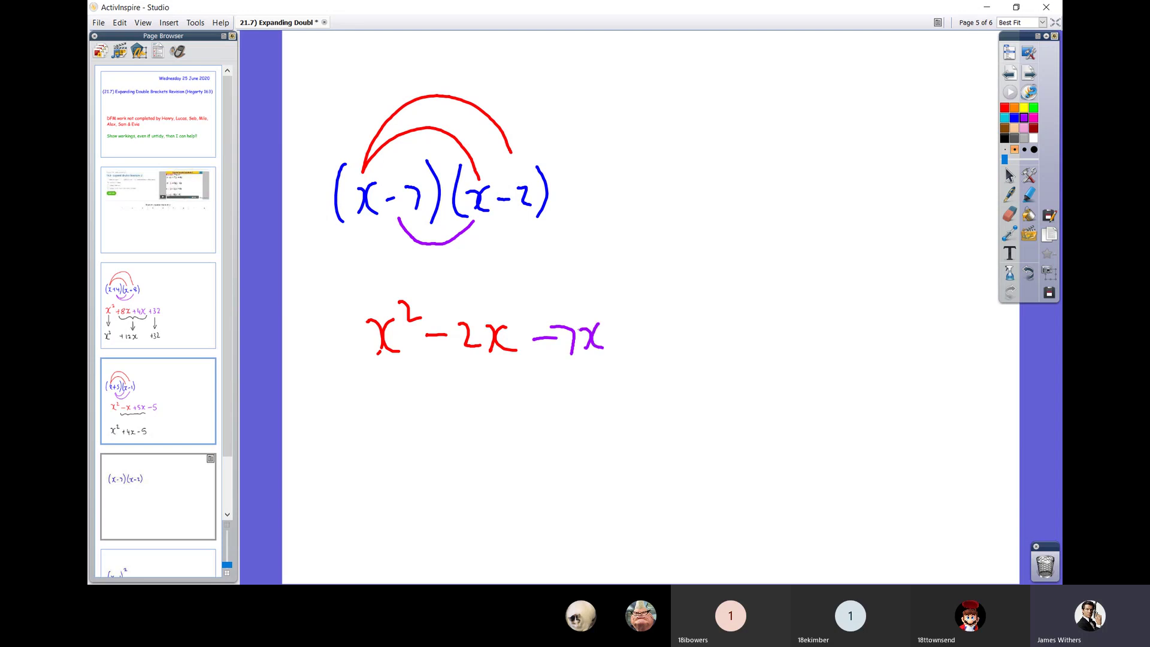
pyautogui.moveTo(400, 220)
pyautogui.mouseDown()
pyautogui.moveTo(401, 234)
pyautogui.moveTo(458, 265)
pyautogui.moveTo(514, 226)
pyautogui.mouseUp()
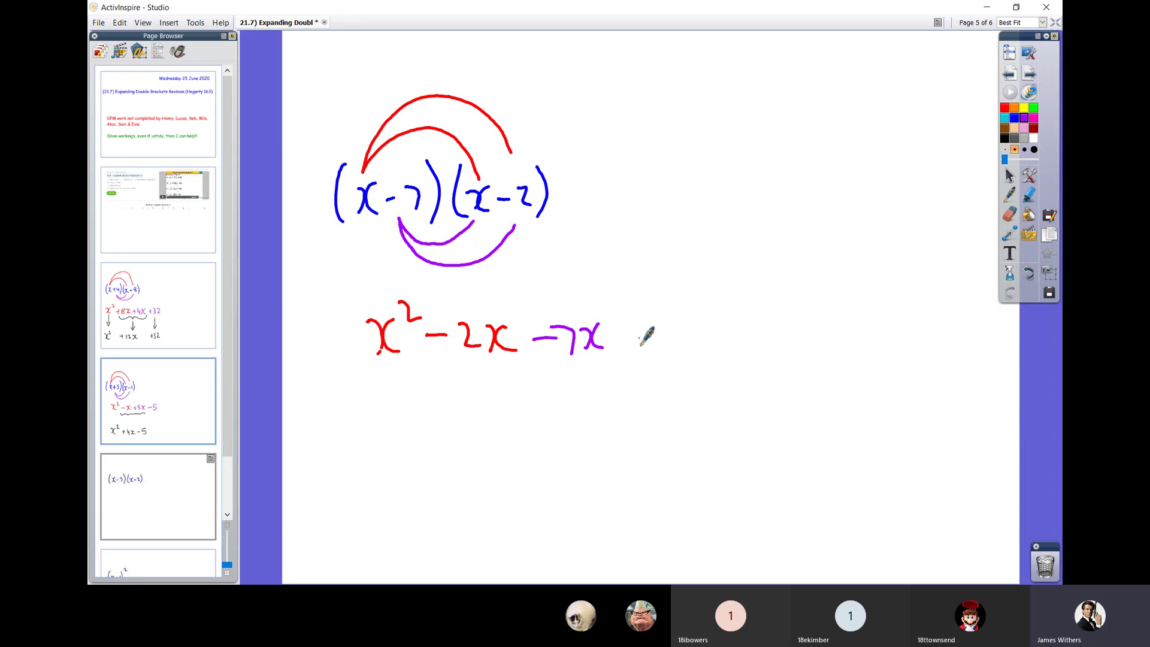
pyautogui.moveTo(627, 339)
pyautogui.mouseDown()
pyautogui.moveTo(651, 337)
pyautogui.moveTo(641, 354)
pyautogui.moveTo(661, 347)
pyautogui.mouseUp()
pyautogui.moveTo(676, 317); pyautogui.dragTo(698, 337)
pyautogui.moveTo(690, 318); pyautogui.dragTo(693, 353)
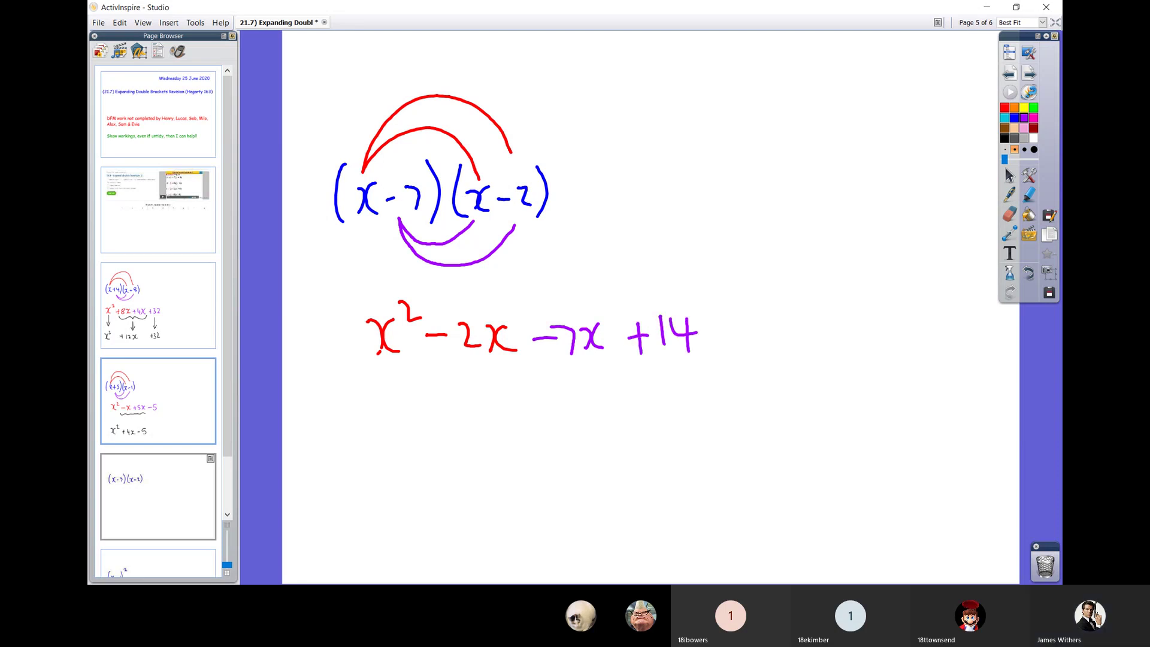
# In black, underline the two x terms and write the simplified answer x² − 9x + 14.
pyautogui.click(1005, 139)
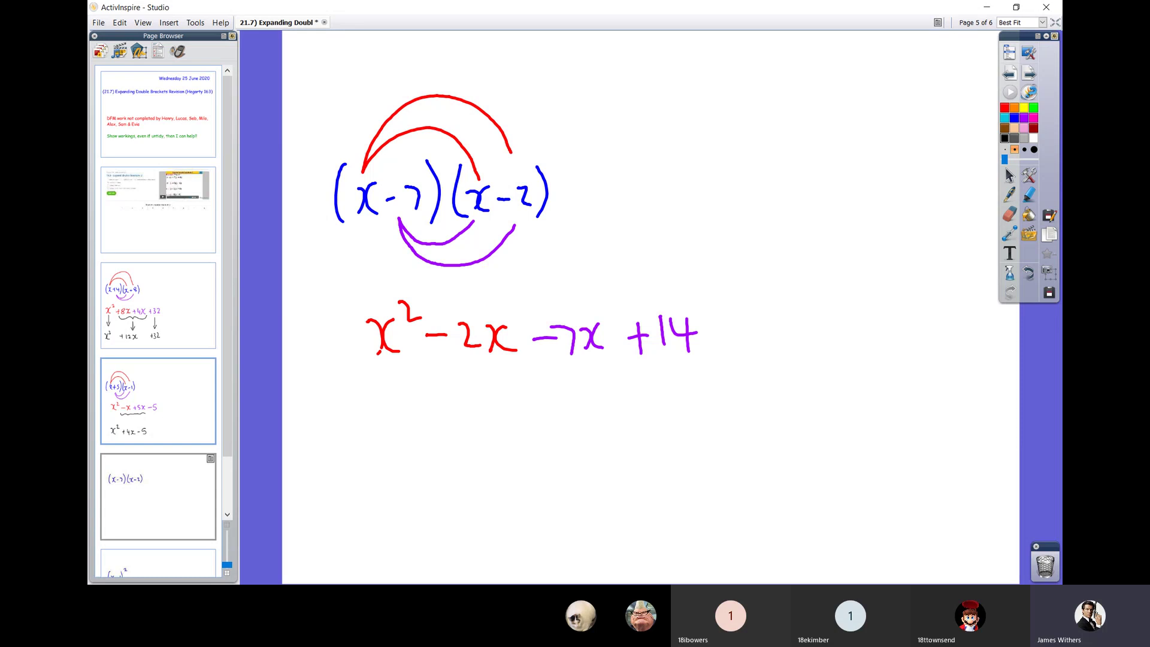
pyautogui.moveTo(424, 384); pyautogui.dragTo(609, 384)
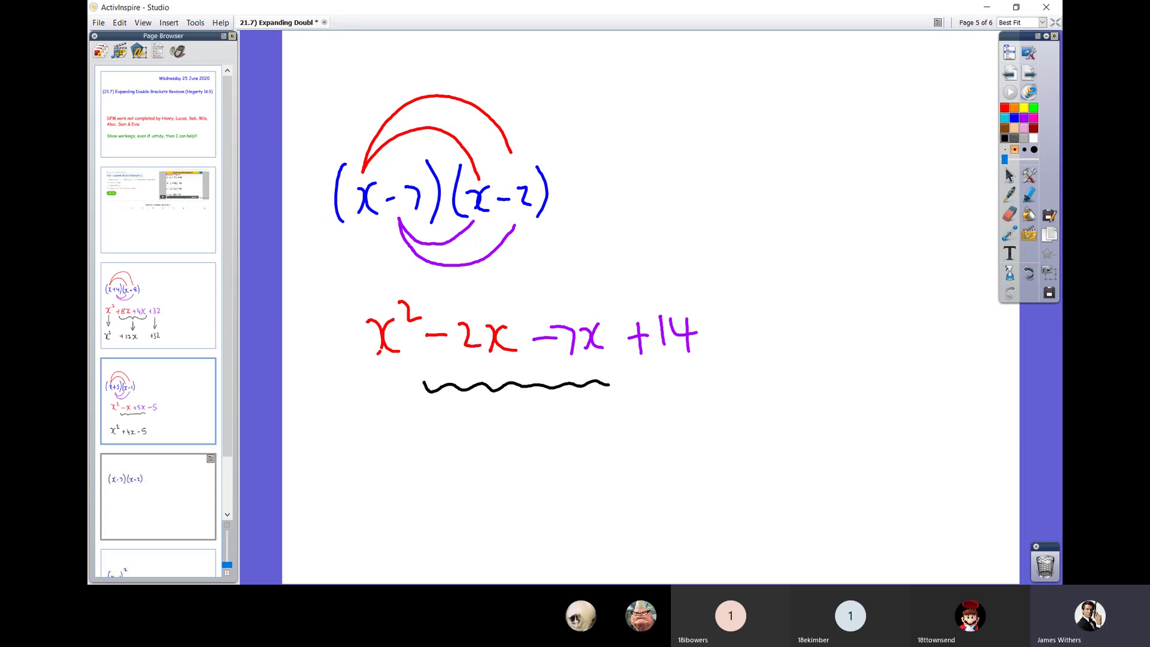
pyautogui.moveTo(379, 478)
pyautogui.mouseDown()
pyautogui.moveTo(384, 517)
pyautogui.moveTo(412, 511)
pyautogui.mouseUp()
pyautogui.moveTo(410, 459); pyautogui.dragTo(427, 472)
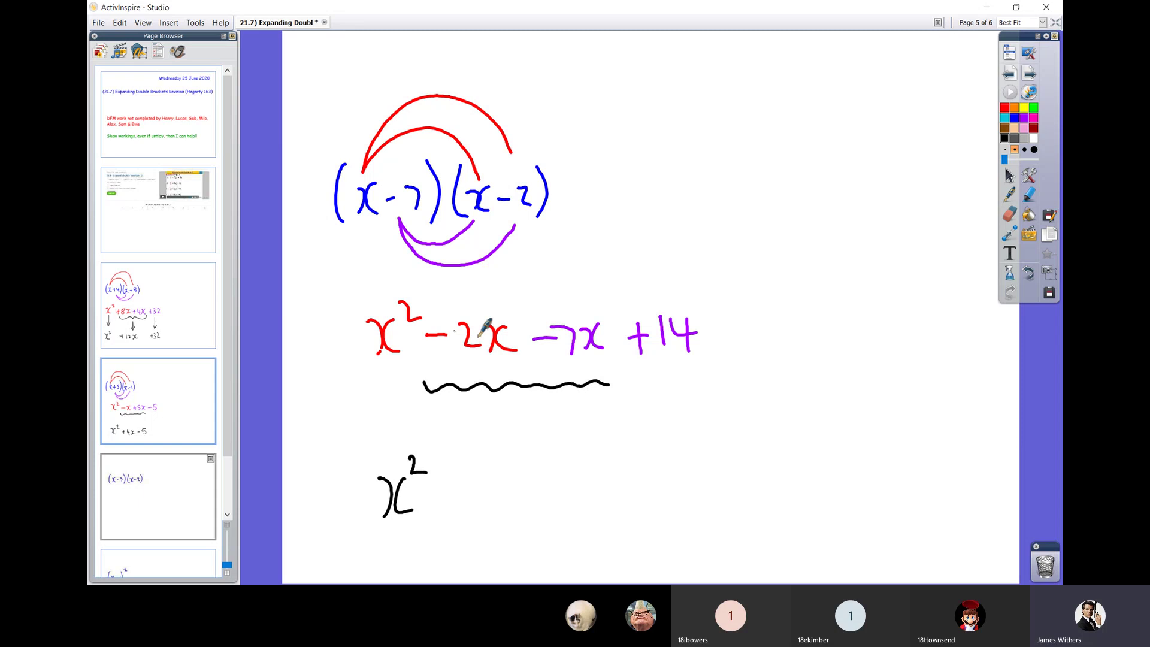
pyautogui.moveTo(448, 495)
pyautogui.mouseDown()
pyautogui.moveTo(498, 486)
pyautogui.moveTo(504, 516)
pyautogui.mouseUp()
pyautogui.moveTo(513, 477); pyautogui.dragTo(520, 514)
pyautogui.moveTo(537, 479)
pyautogui.mouseDown()
pyautogui.moveTo(543, 512)
pyautogui.moveTo(583, 492)
pyautogui.moveTo(575, 512)
pyautogui.mouseUp()
pyautogui.moveTo(595, 475)
pyautogui.mouseDown()
pyautogui.moveTo(594, 505)
pyautogui.moveTo(625, 492)
pyautogui.moveTo(613, 516)
pyautogui.mouseUp()
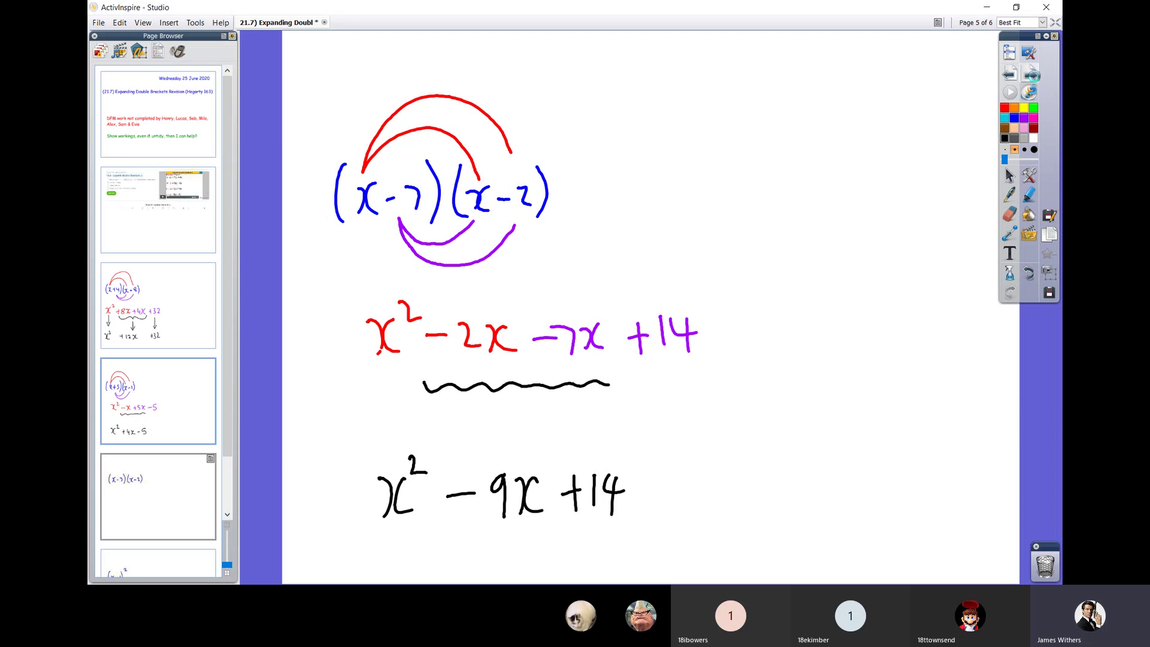
pyautogui.click(1030, 73)
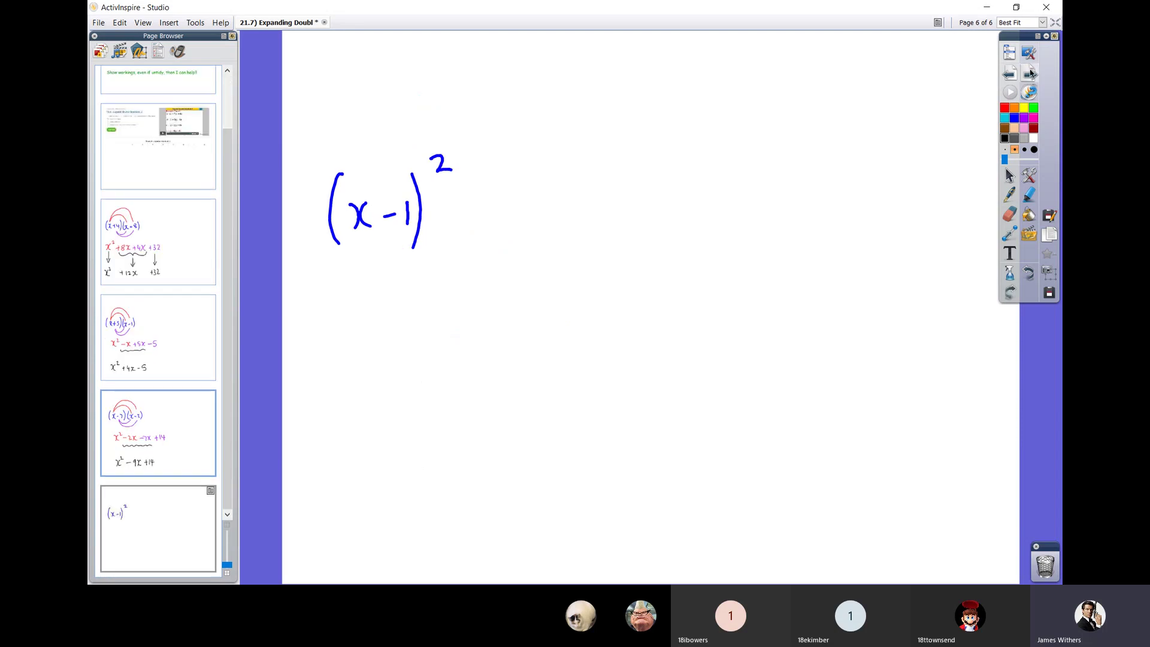
# Rewrite (x−1)² as =(x−1)(x−1) in red pen.
pyautogui.click(1009, 194)
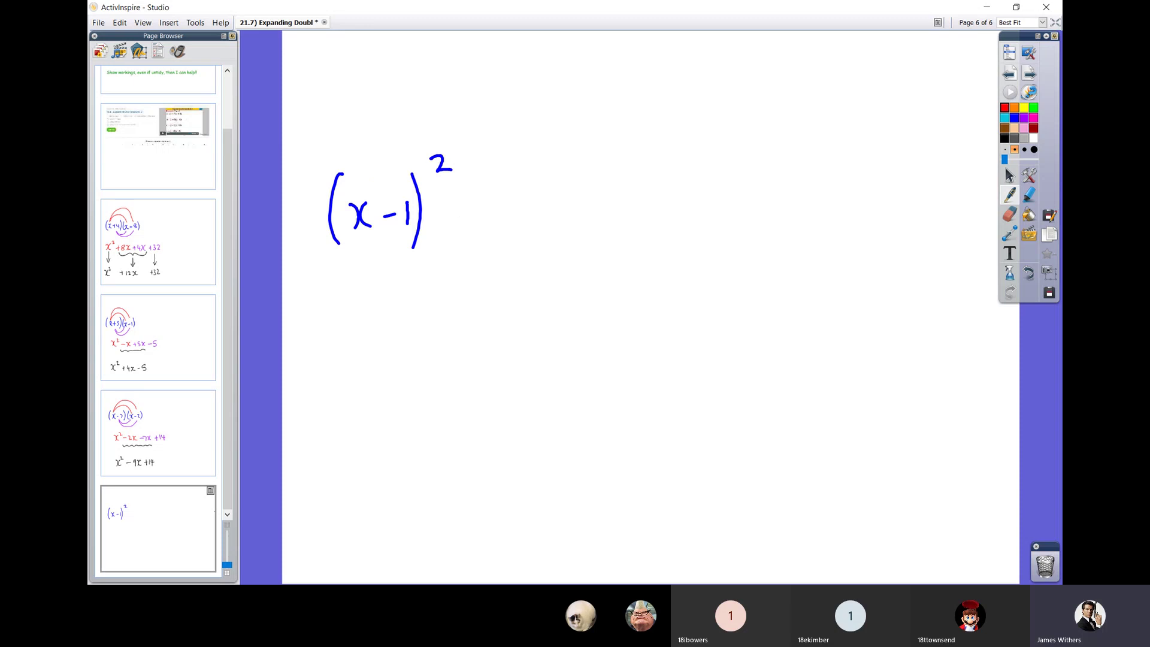
pyautogui.moveTo(487, 211); pyautogui.dragTo(505, 218)
pyautogui.moveTo(535, 156); pyautogui.dragTo(537, 234)
pyautogui.moveTo(538, 200)
pyautogui.mouseDown()
pyautogui.moveTo(541, 227)
pyautogui.moveTo(559, 223)
pyautogui.mouseUp()
pyautogui.moveTo(568, 217); pyautogui.dragTo(597, 229)
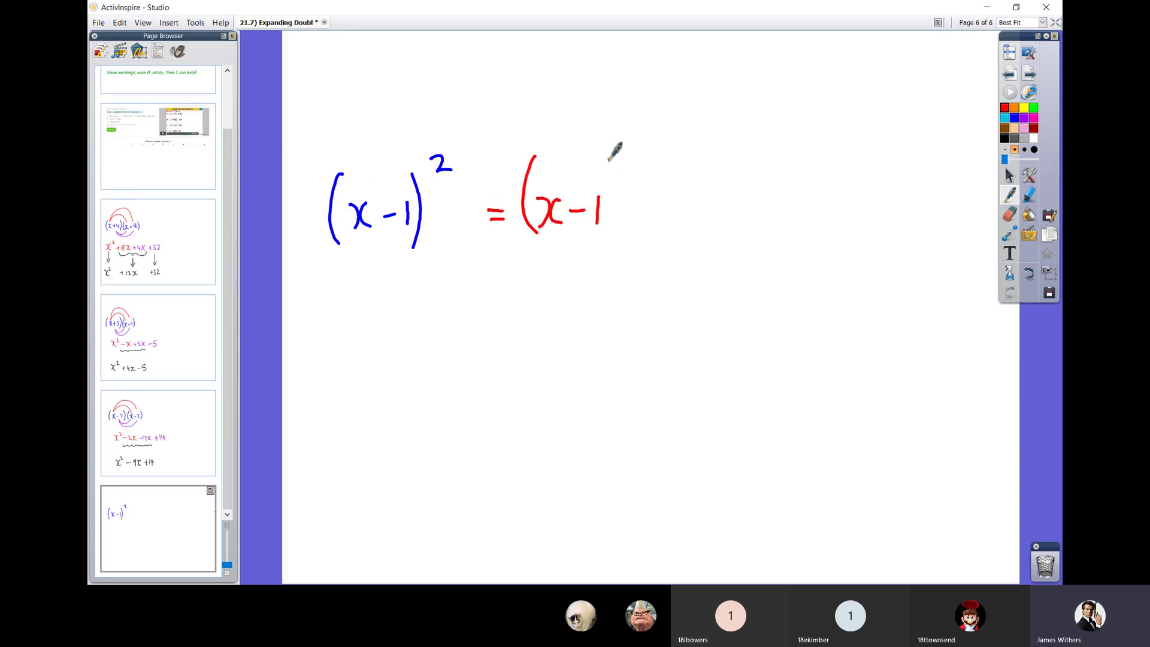
pyautogui.moveTo(605, 151); pyautogui.dragTo(609, 250)
pyautogui.moveTo(645, 148); pyautogui.dragTo(651, 241)
pyautogui.moveTo(657, 192)
pyautogui.mouseDown()
pyautogui.moveTo(658, 225)
pyautogui.moveTo(673, 222)
pyautogui.mouseUp()
pyautogui.moveTo(691, 207); pyautogui.dragTo(719, 220)
pyautogui.moveTo(733, 145); pyautogui.dragTo(735, 239)
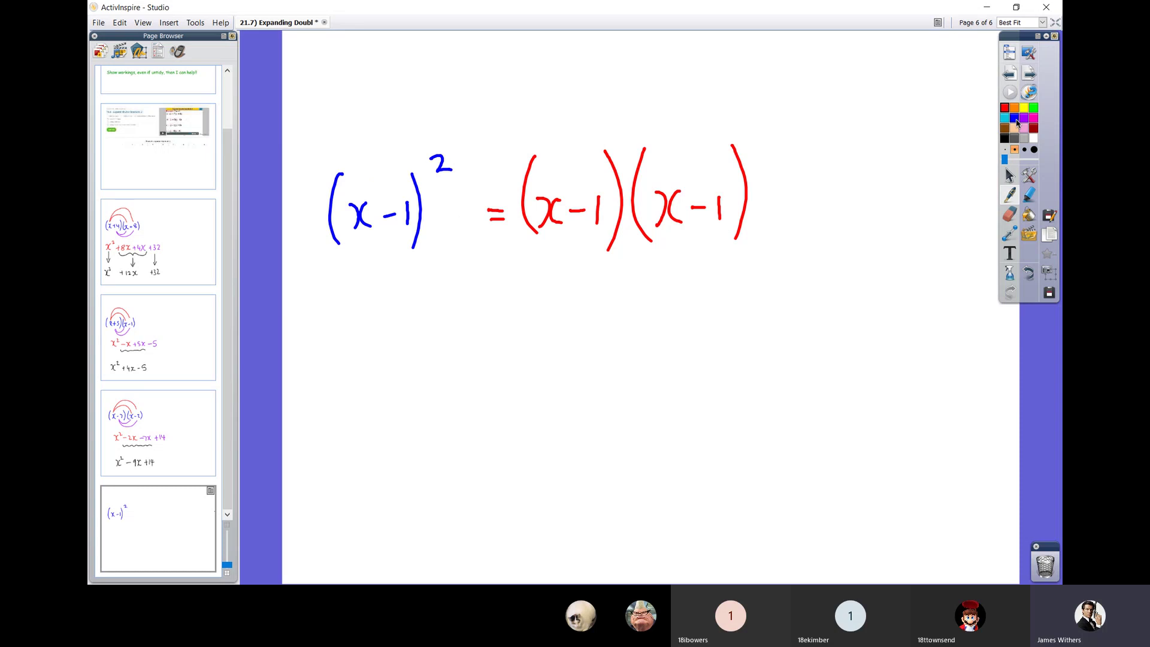
# In purple, draw linking arcs and write the first terms x² − x.
pyautogui.click(1022, 119)
pyautogui.moveTo(551, 159)
pyautogui.mouseDown()
pyautogui.moveTo(629, 121)
pyautogui.moveTo(670, 167)
pyautogui.mouseUp()
pyautogui.moveTo(533, 302); pyautogui.dragTo(565, 340)
pyautogui.moveTo(565, 300)
pyautogui.mouseDown()
pyautogui.moveTo(542, 340)
pyautogui.moveTo(600, 307)
pyautogui.mouseUp()
pyautogui.moveTo(561, 126)
pyautogui.mouseDown()
pyautogui.moveTo(552, 160)
pyautogui.moveTo(707, 141)
pyautogui.moveTo(712, 155)
pyautogui.mouseUp()
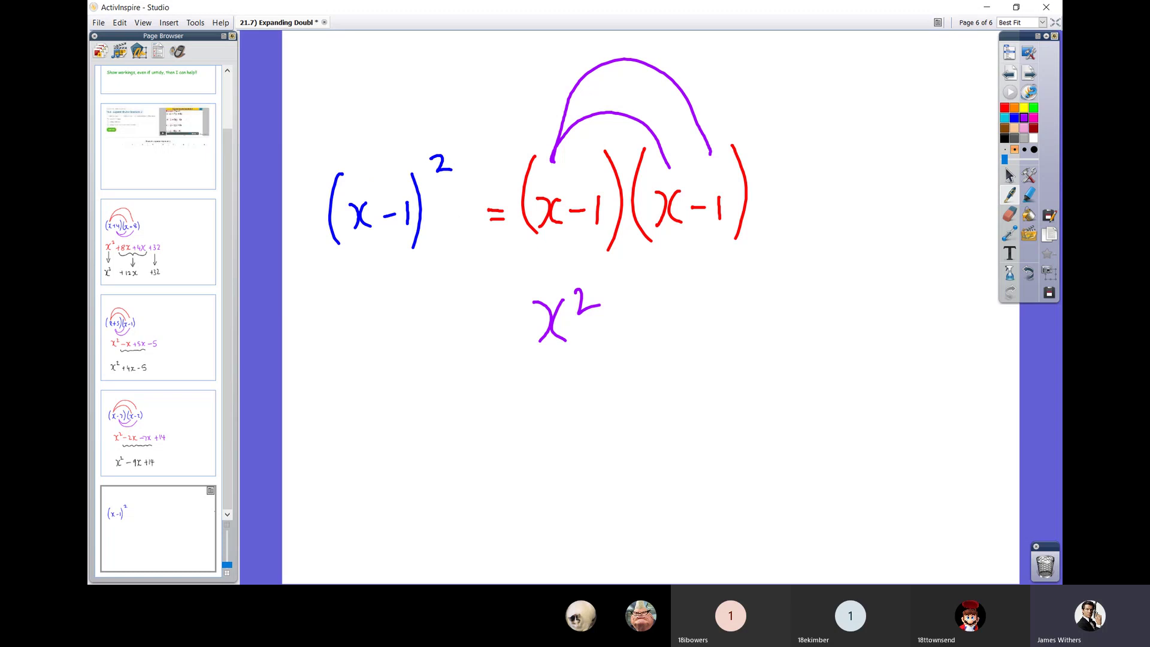
pyautogui.moveTo(607, 339); pyautogui.dragTo(631, 333)
pyautogui.moveTo(638, 314)
pyautogui.mouseDown()
pyautogui.moveTo(641, 348)
pyautogui.moveTo(668, 346)
pyautogui.mouseUp()
# In cyan, draw arcs from the −1 and write the terms −x + 1.
pyautogui.click(1004, 117)
pyautogui.moveTo(584, 239)
pyautogui.mouseDown()
pyautogui.moveTo(599, 256)
pyautogui.moveTo(662, 233)
pyautogui.mouseUp()
pyautogui.moveTo(679, 336); pyautogui.dragTo(702, 332)
pyautogui.moveTo(706, 324)
pyautogui.mouseDown()
pyautogui.moveTo(712, 350)
pyautogui.moveTo(739, 345)
pyautogui.mouseUp()
pyautogui.moveTo(585, 240)
pyautogui.mouseDown()
pyautogui.moveTo(631, 272)
pyautogui.moveTo(698, 230)
pyautogui.mouseUp()
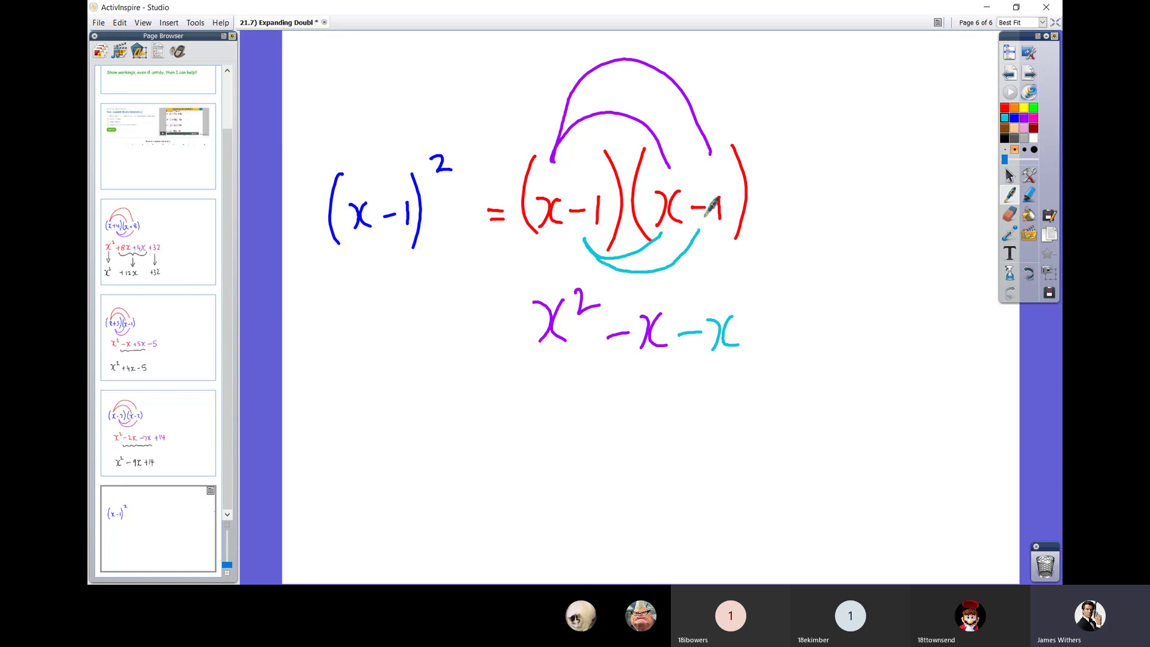
pyautogui.moveTo(758, 331)
pyautogui.mouseDown()
pyautogui.moveTo(781, 329)
pyautogui.moveTo(770, 345)
pyautogui.mouseUp()
pyautogui.moveTo(801, 304); pyautogui.dragTo(802, 356)
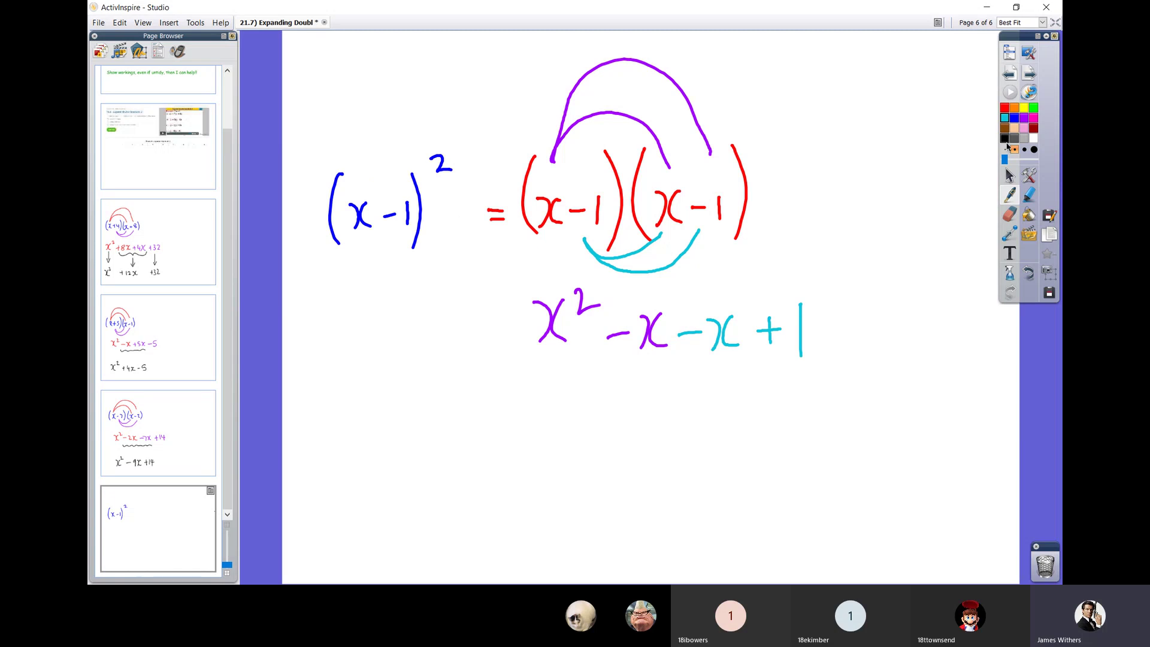
# In black, underline the two −x terms and write the simplified answer x² − 2x + 1.
pyautogui.moveTo(595, 384); pyautogui.dragTo(744, 390)
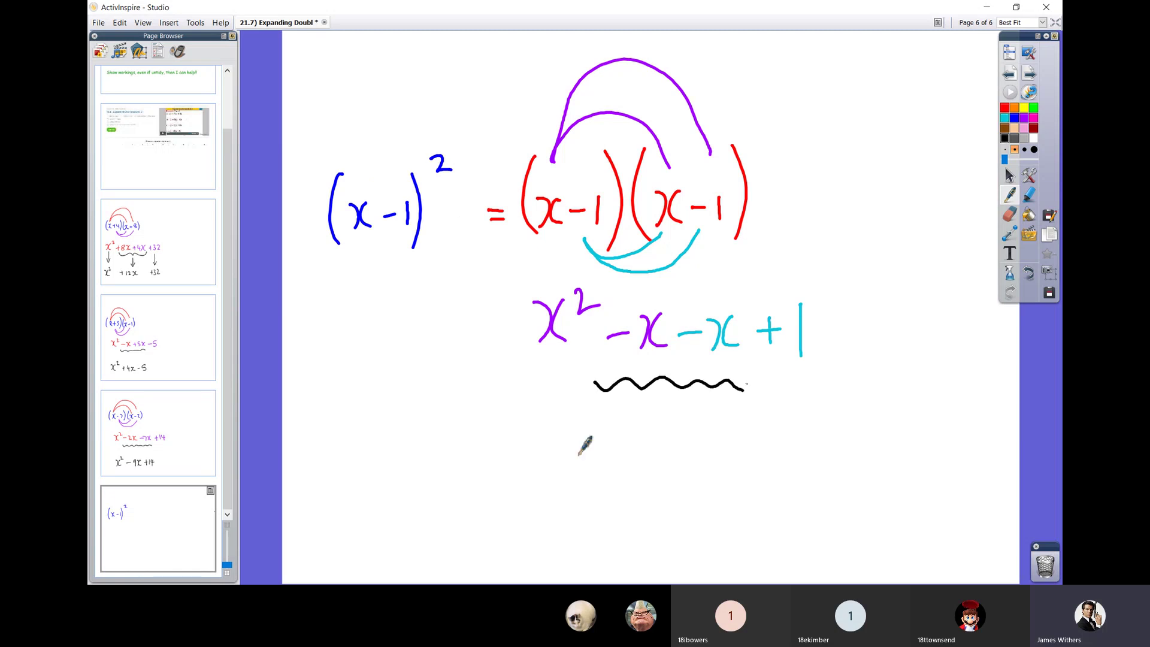
pyautogui.moveTo(543, 456)
pyautogui.mouseDown()
pyautogui.moveTo(550, 499)
pyautogui.moveTo(586, 460)
pyautogui.moveTo(617, 479)
pyautogui.moveTo(634, 464)
pyautogui.moveTo(658, 487)
pyautogui.mouseUp()
pyautogui.moveTo(660, 459)
pyautogui.mouseDown()
pyautogui.moveTo(662, 489)
pyautogui.moveTo(687, 487)
pyautogui.mouseUp()
pyautogui.moveTo(701, 475)
pyautogui.mouseDown()
pyautogui.moveTo(714, 471)
pyautogui.moveTo(708, 484)
pyautogui.mouseUp()
pyautogui.moveTo(737, 447); pyautogui.dragTo(740, 482)
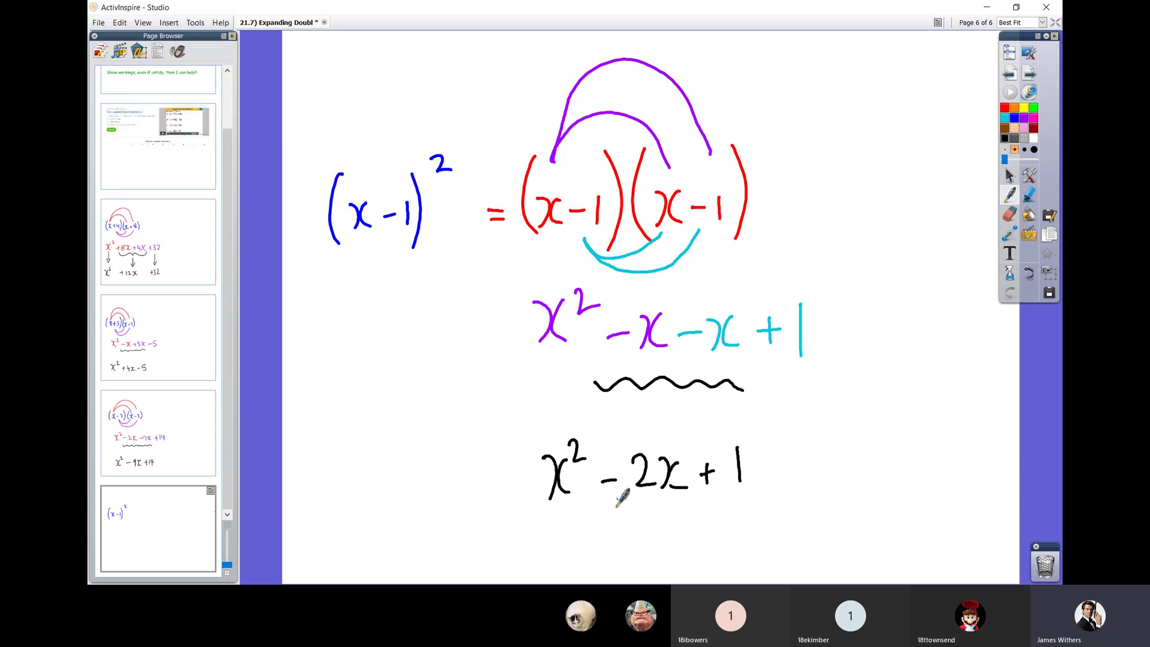
pyautogui.moveTo(554, 513)
pyautogui.mouseDown()
pyautogui.moveTo(731, 499)
pyautogui.moveTo(722, 515)
pyautogui.mouseUp()
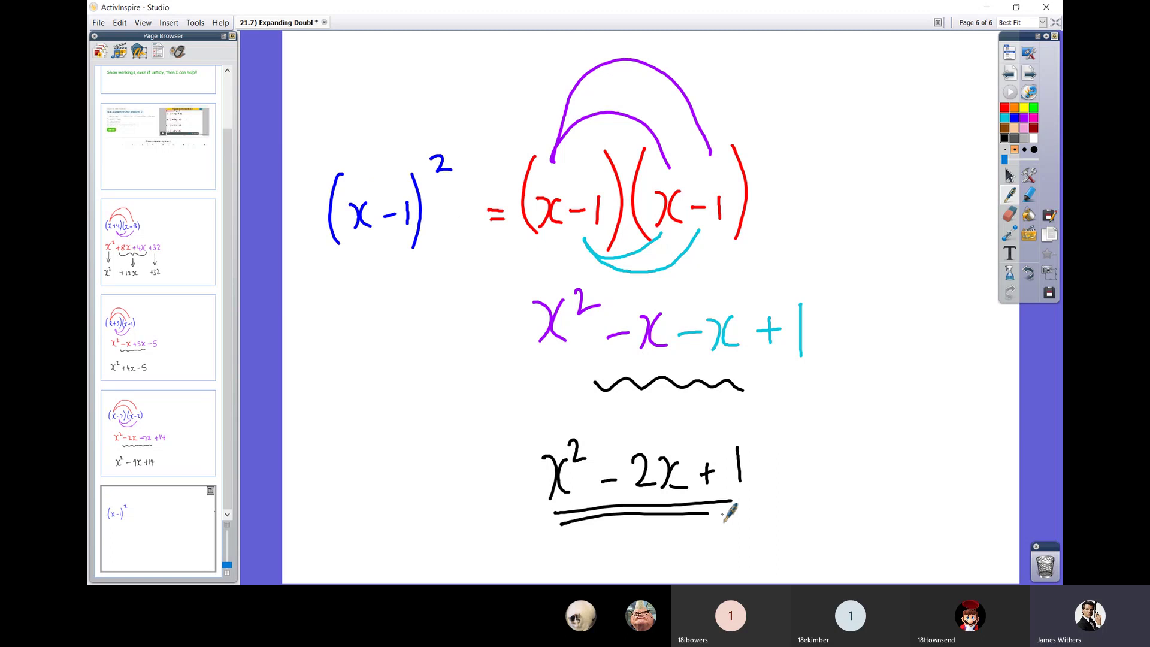
# Circle task number 163 on the Hegarty page, then return to the title page.
pyautogui.click(139, 152)
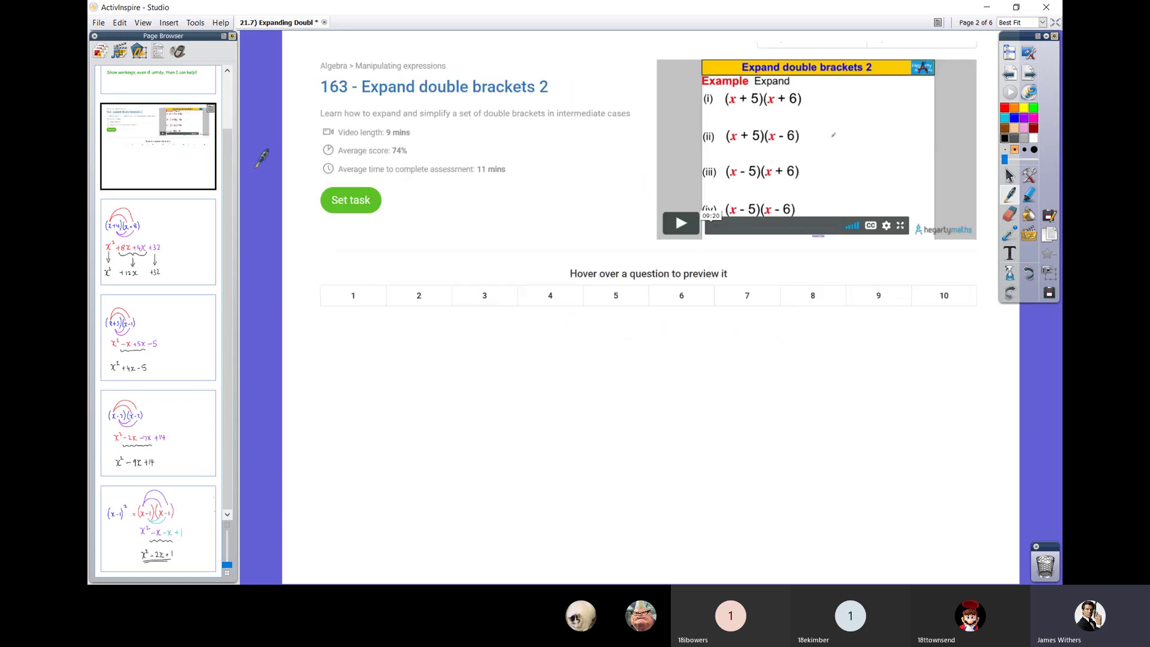
pyautogui.moveTo(345, 67)
pyautogui.mouseDown()
pyautogui.moveTo(317, 113)
pyautogui.moveTo(378, 69)
pyautogui.moveTo(350, 62)
pyautogui.mouseUp()
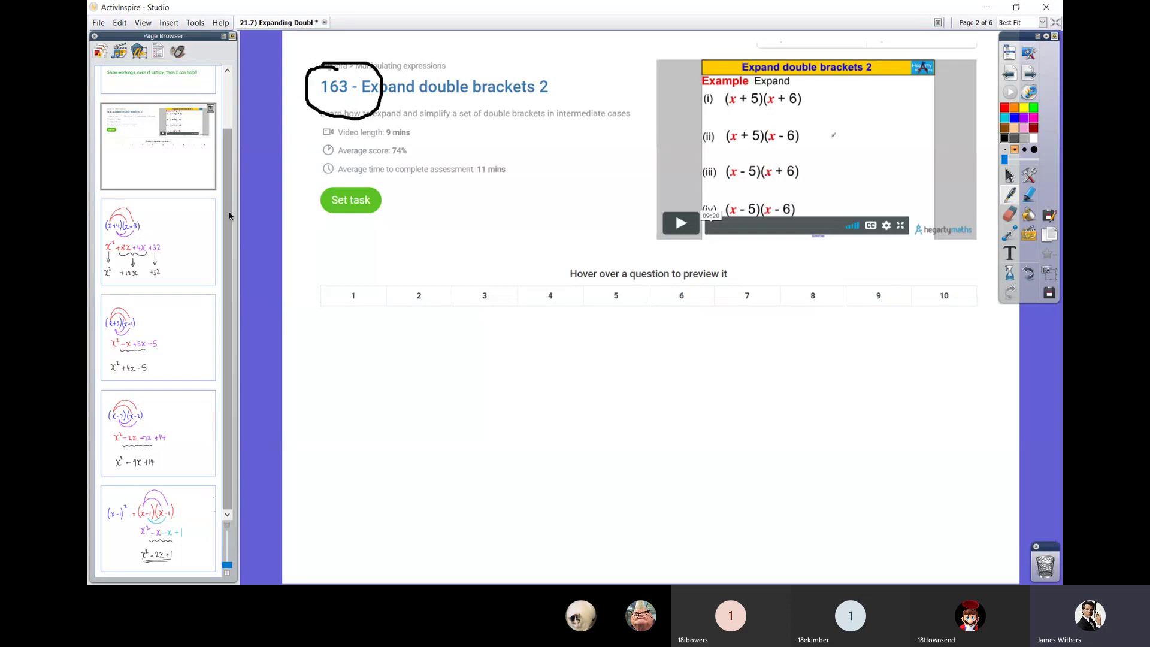
pyautogui.scroll(1, 235, 181)
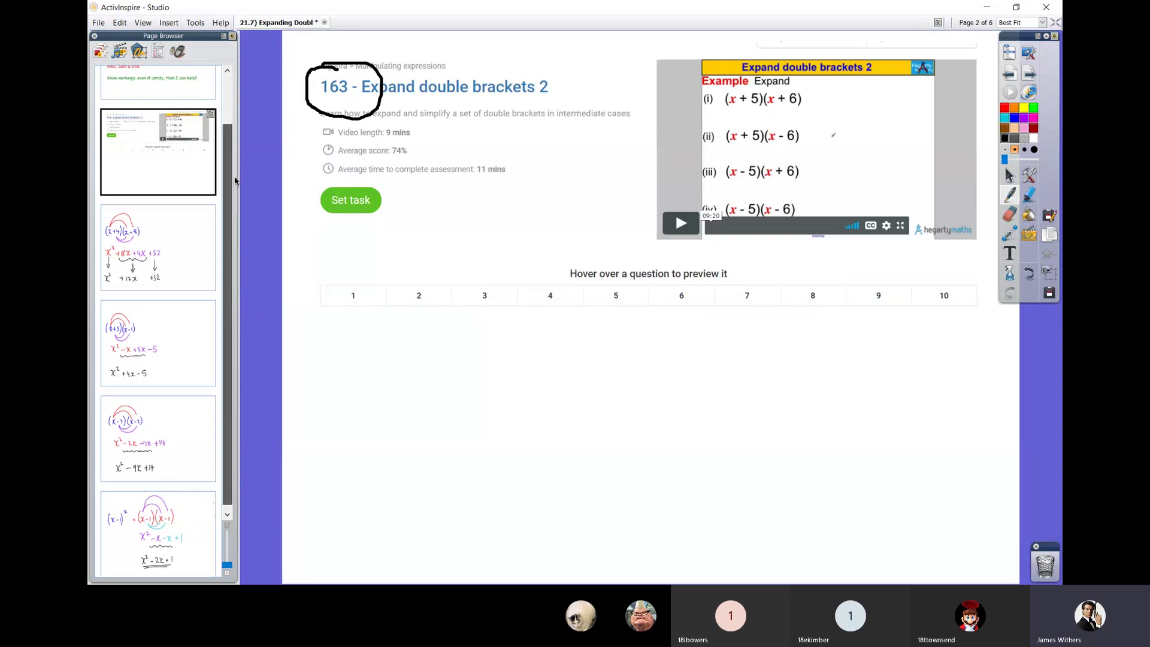
pyautogui.press('pageup')
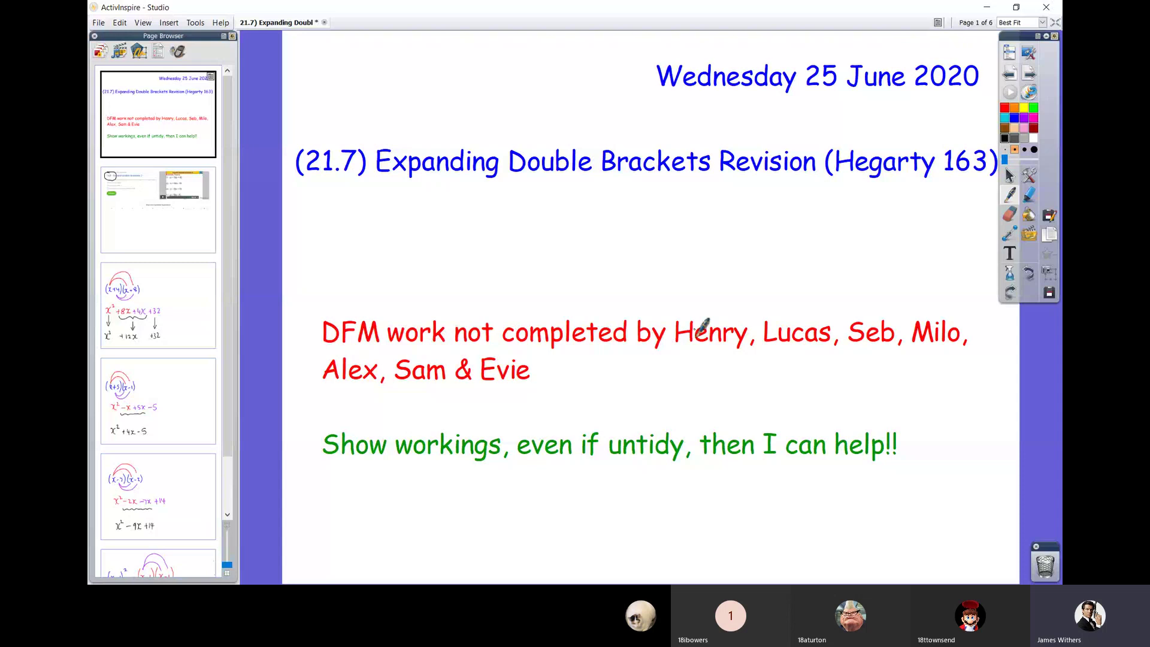